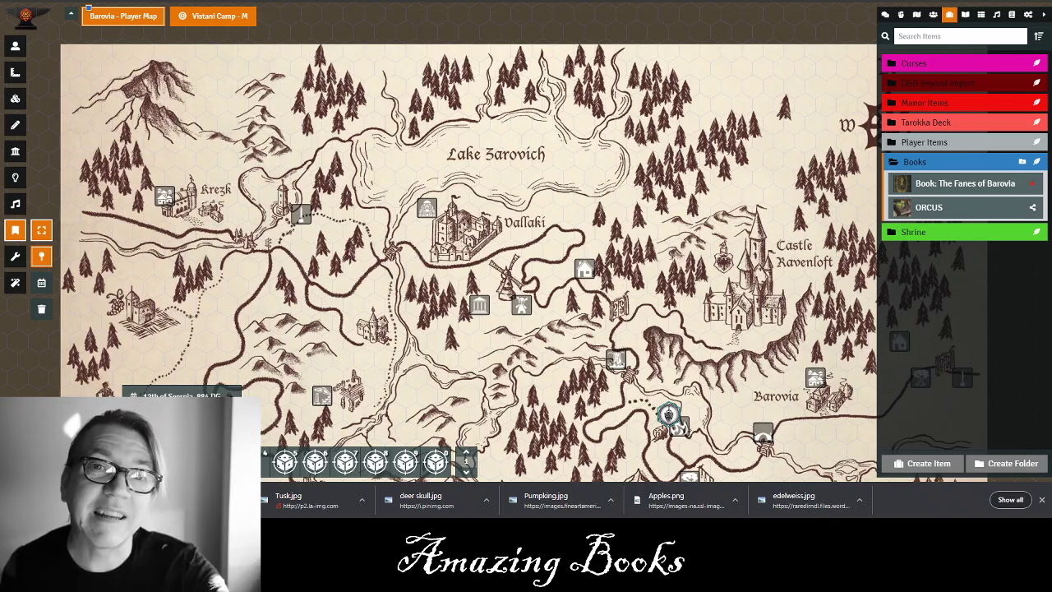
Pan and zoom the map to close in on the Vistani camp just west of Barovia
left_click_drag(684, 247, 606, 195)
scroll(608, 193, "down", 1)
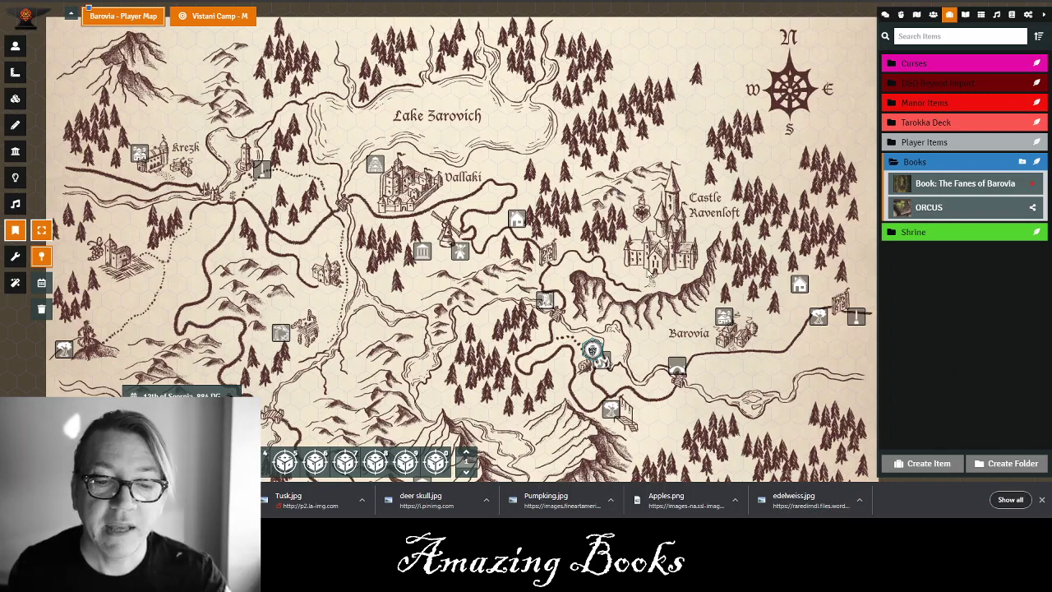
scroll(646, 197, "down", 2)
scroll(611, 182, "up", 5)
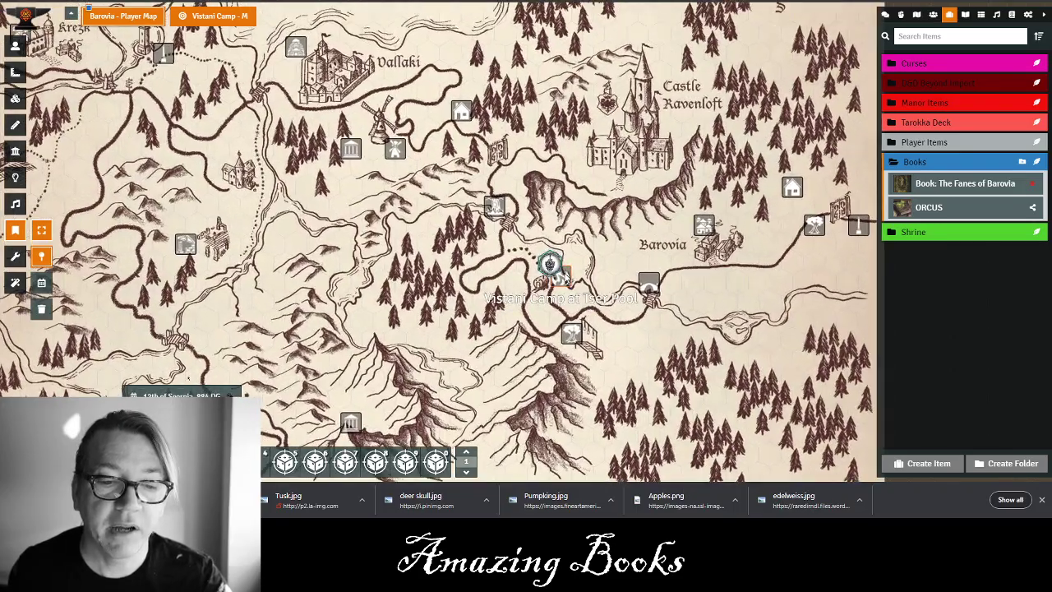
scroll(669, 268, "up", 4)
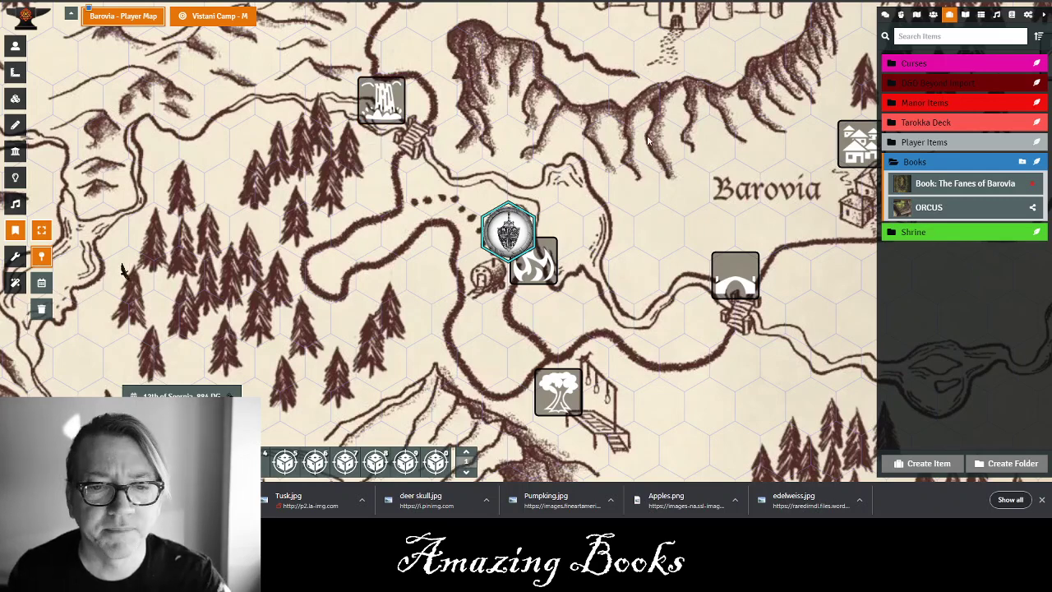
left_click_drag(647, 141, 741, 221)
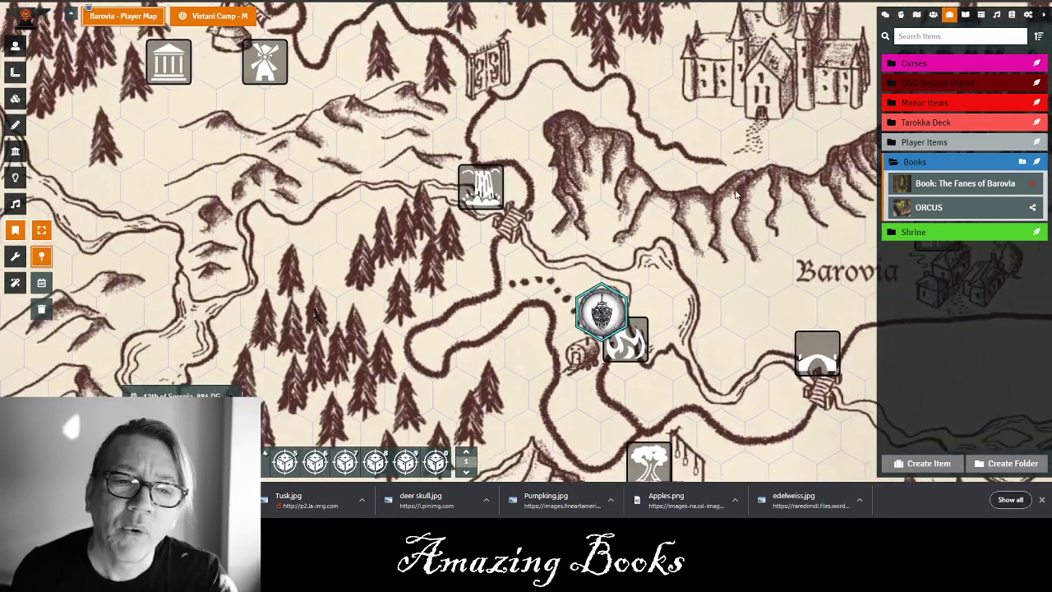
scroll(736, 195, "down", 2)
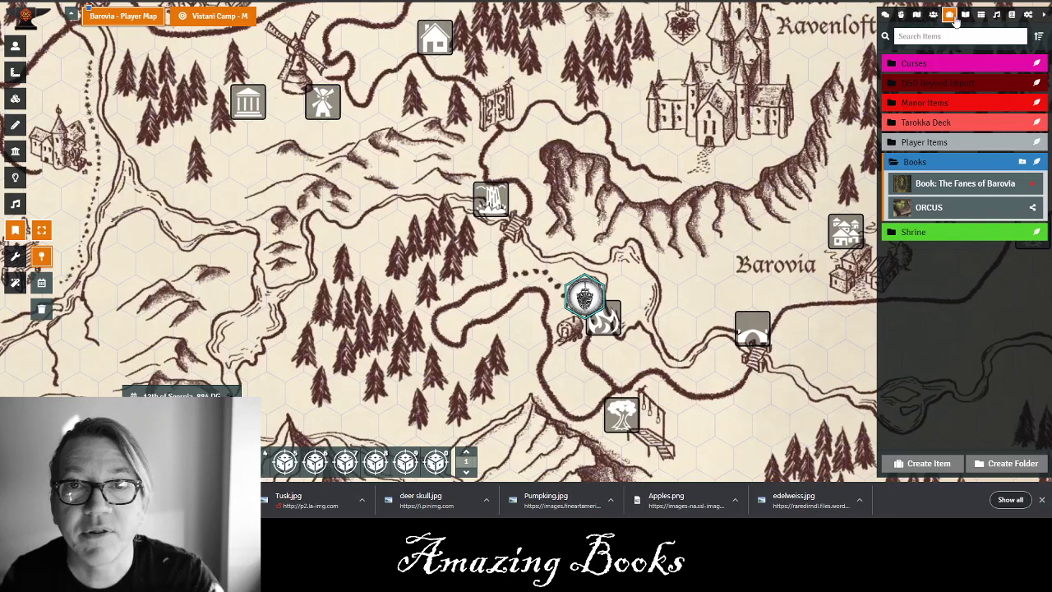
Create a loot-type item named 'Story of the Frog' in the Books folder
left_click(1037, 163)
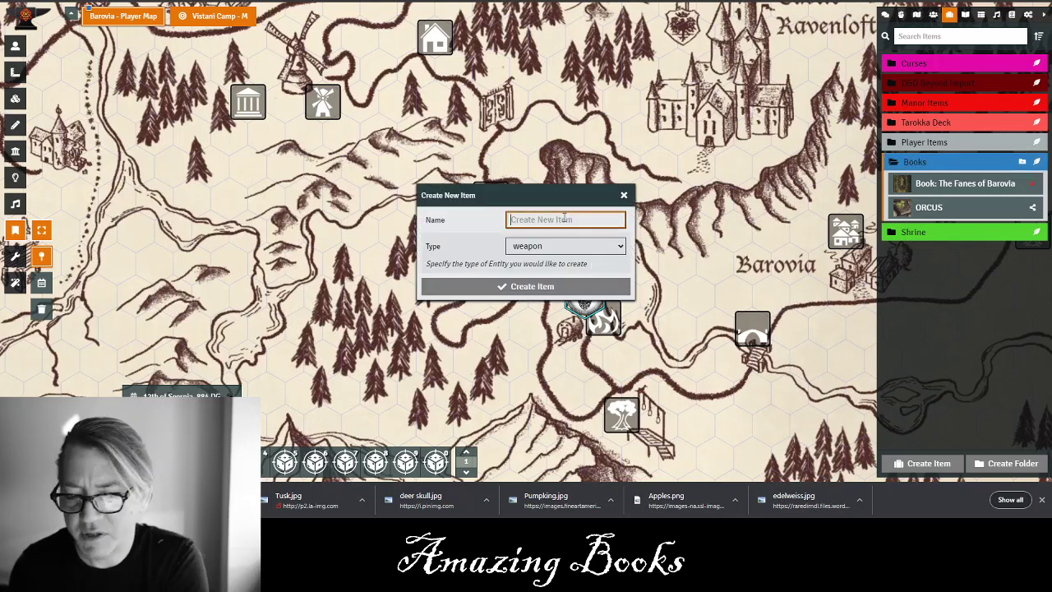
type("S")
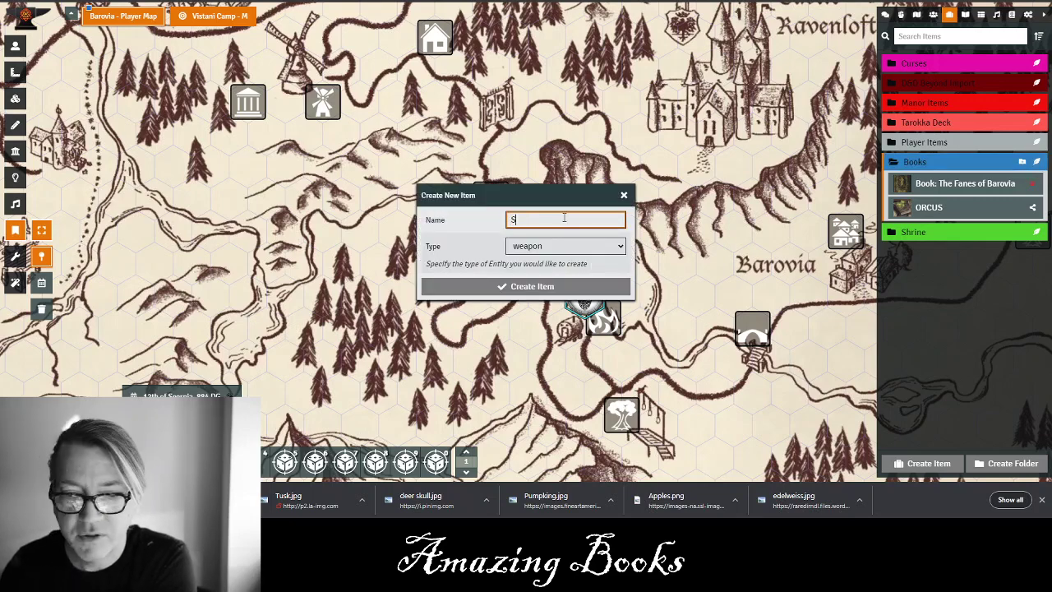
type("tory of the G")
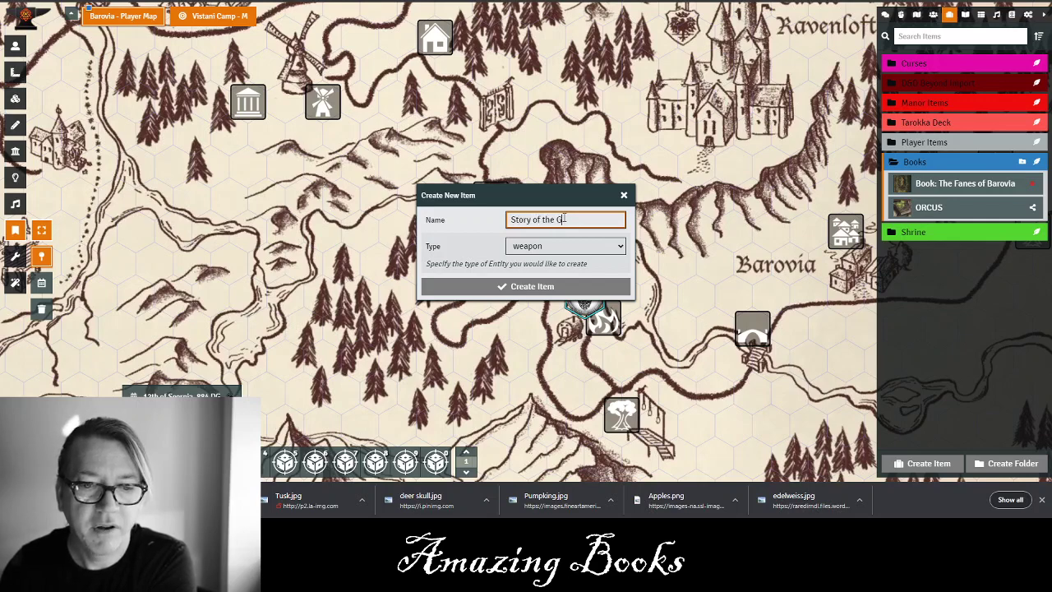
key("BackSpace")
type("Frog")
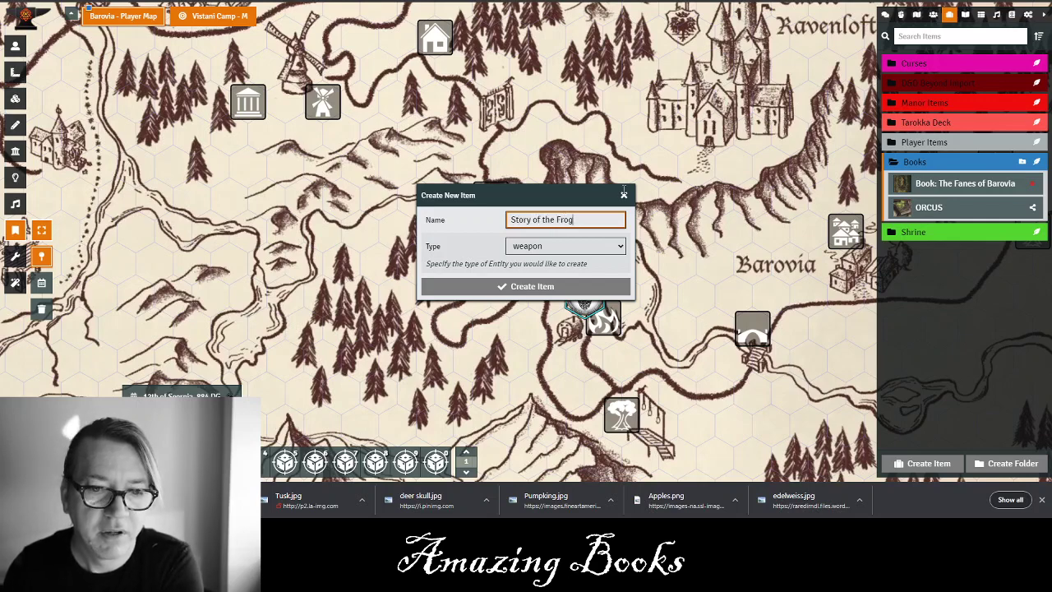
left_click(577, 248)
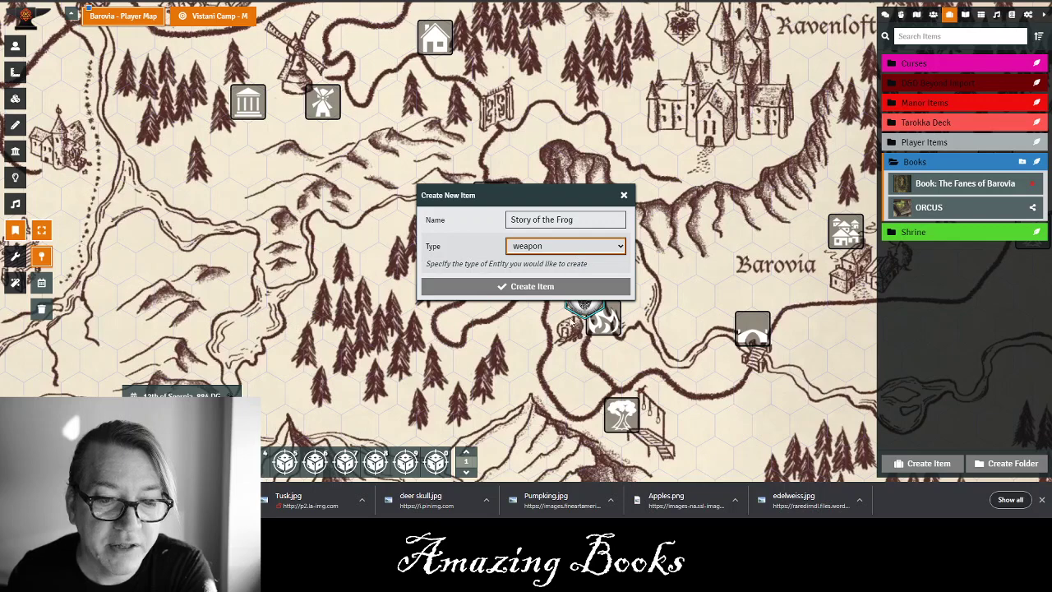
left_click(573, 342)
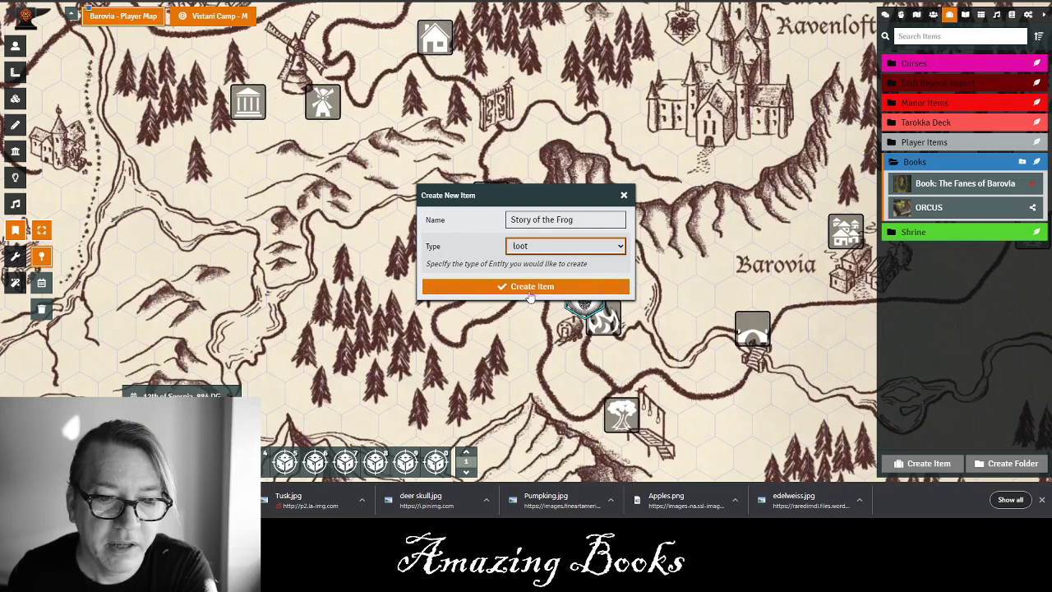
left_click(523, 286)
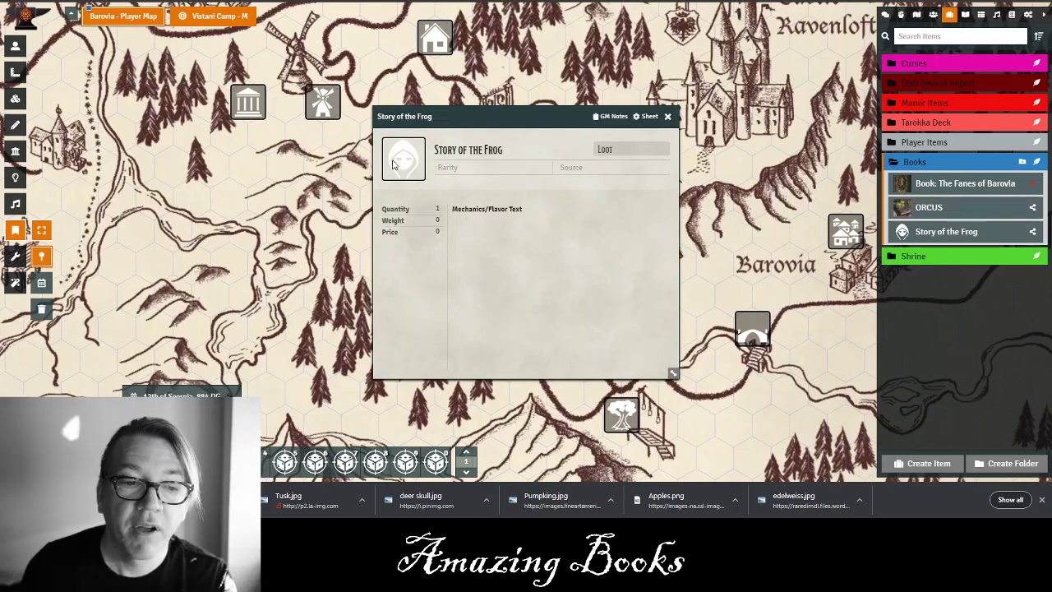
mouse_move(520, 246)
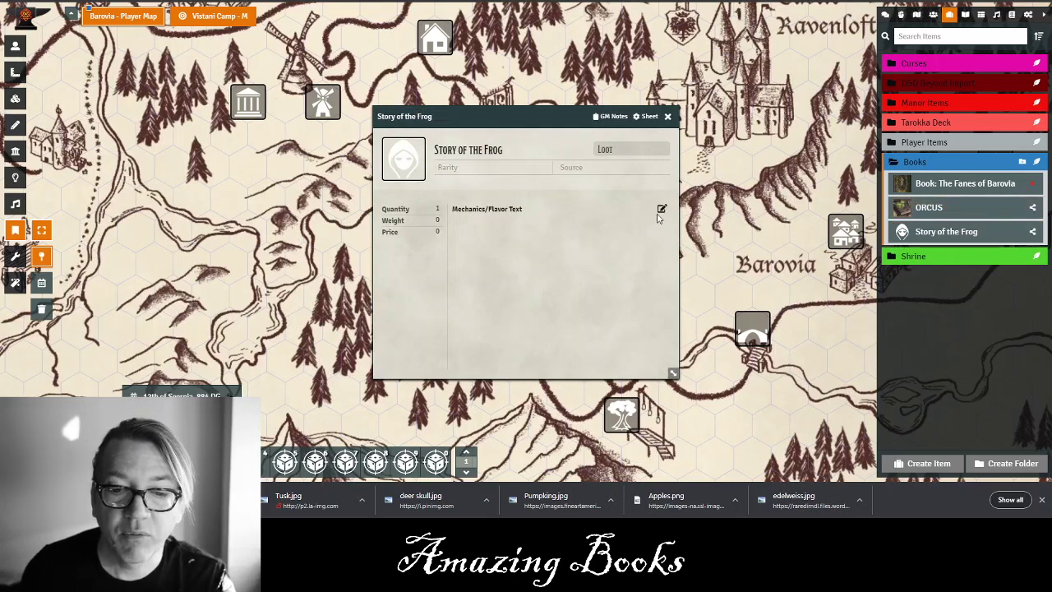
Close the Story of the Frog sheet, then open Book: The Fanes of Barovia in a wider sheet
left_click(667, 116)
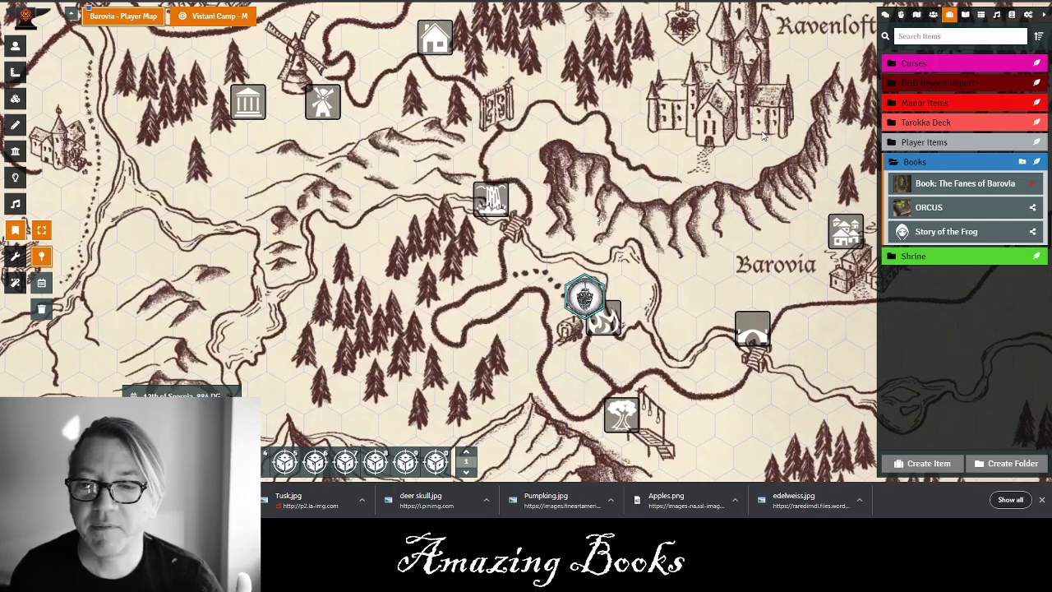
left_click(992, 189)
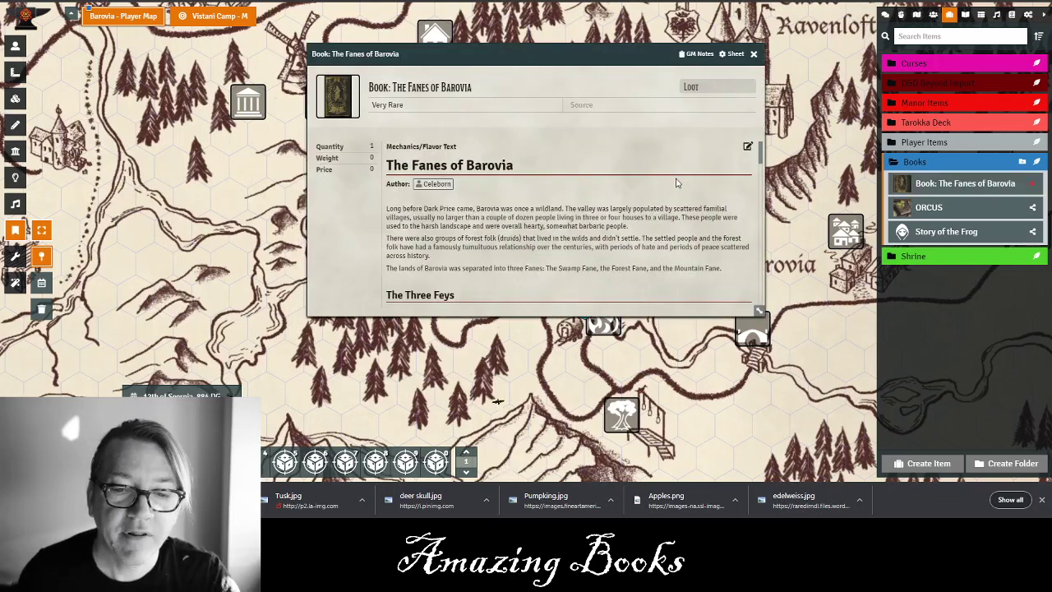
scroll(676, 182, "down", 5)
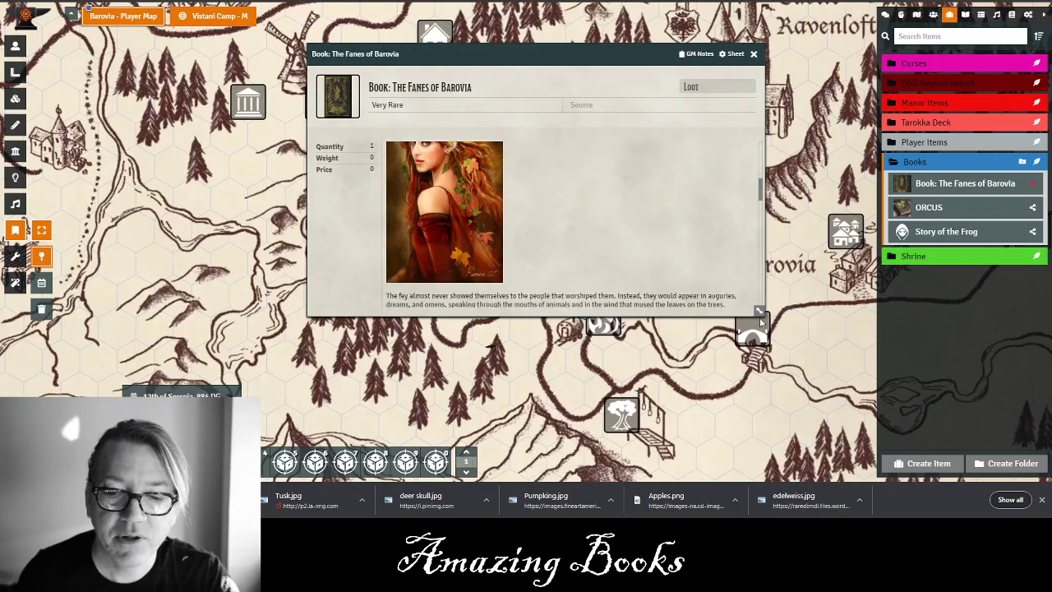
left_click_drag(759, 313, 798, 310)
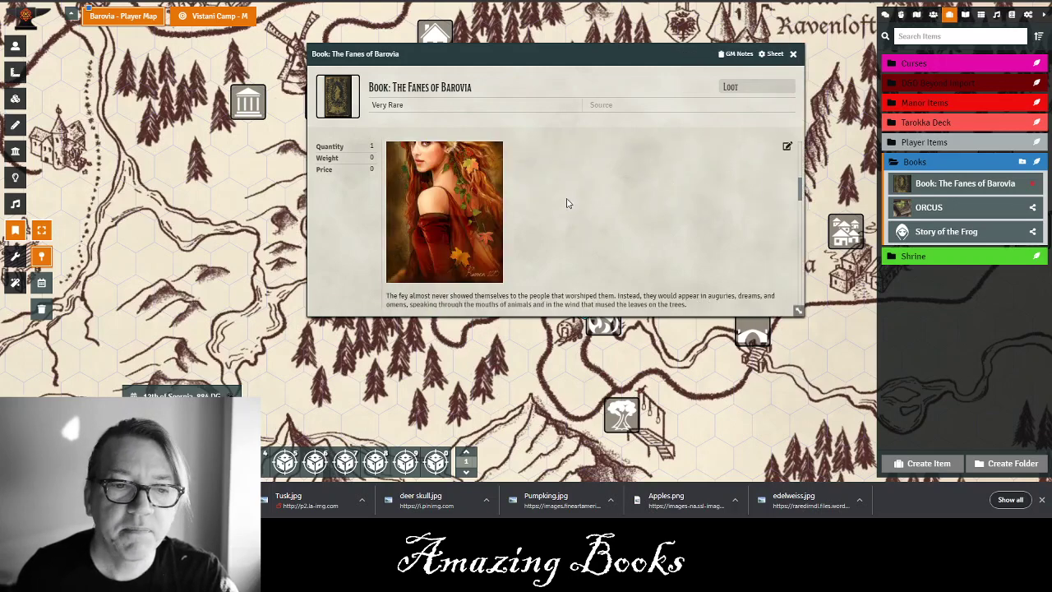
scroll(566, 203, "up", 5)
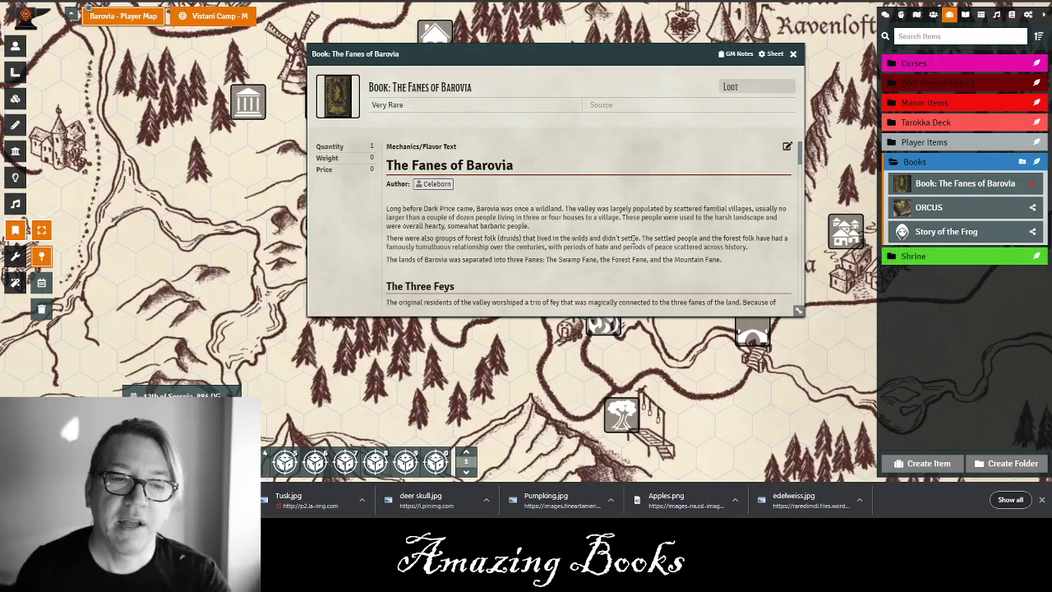
scroll(635, 243, "down", 3)
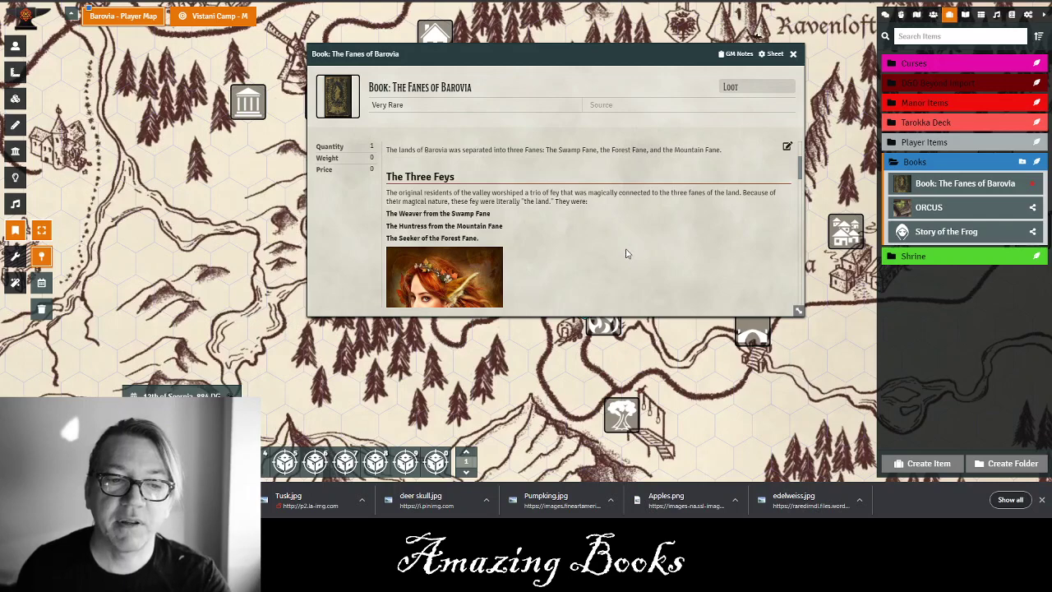
scroll(625, 254, "down", 3)
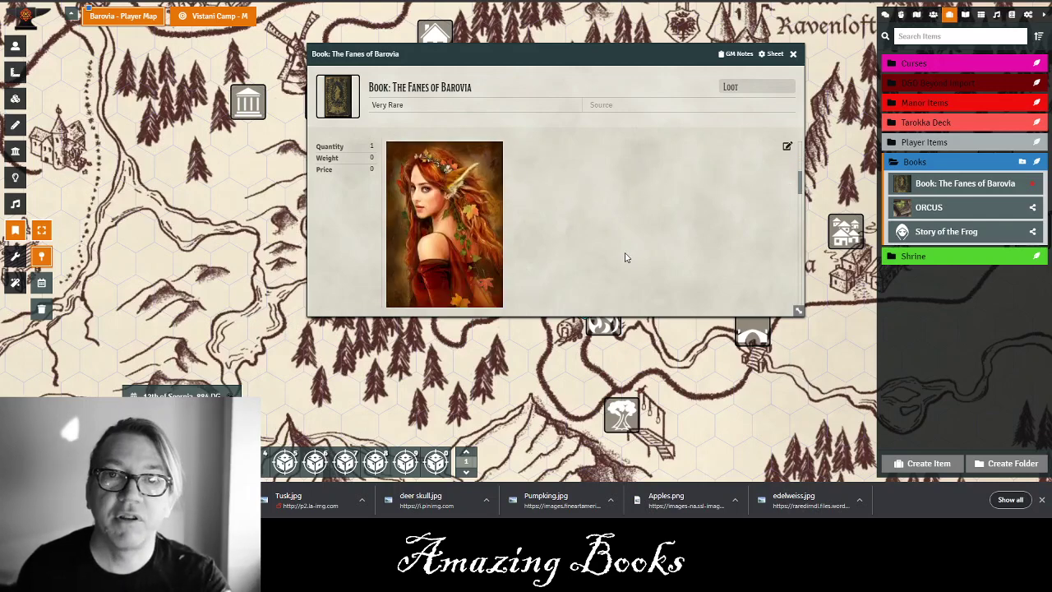
scroll(657, 250, "down", 8)
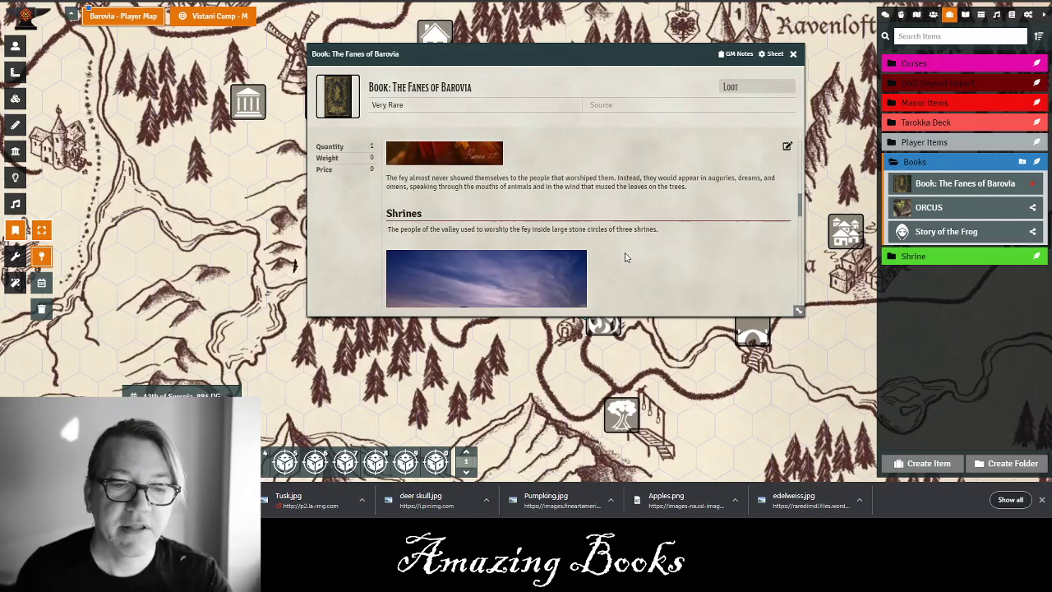
scroll(693, 249, "down", 1)
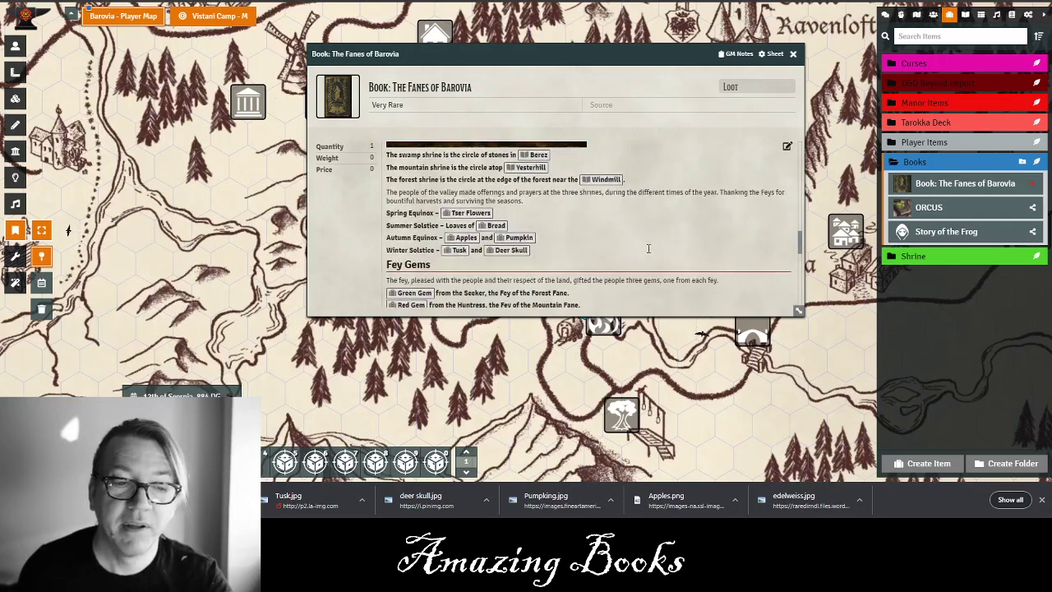
scroll(652, 248, "down", 1)
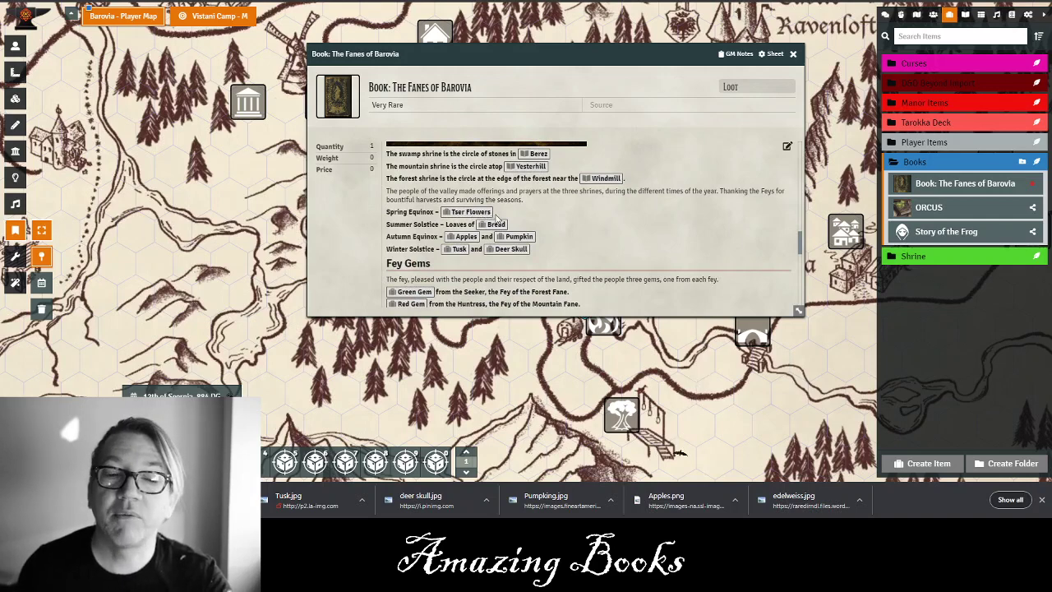
scroll(562, 215, "down", 3)
scroll(562, 214, "up", 1)
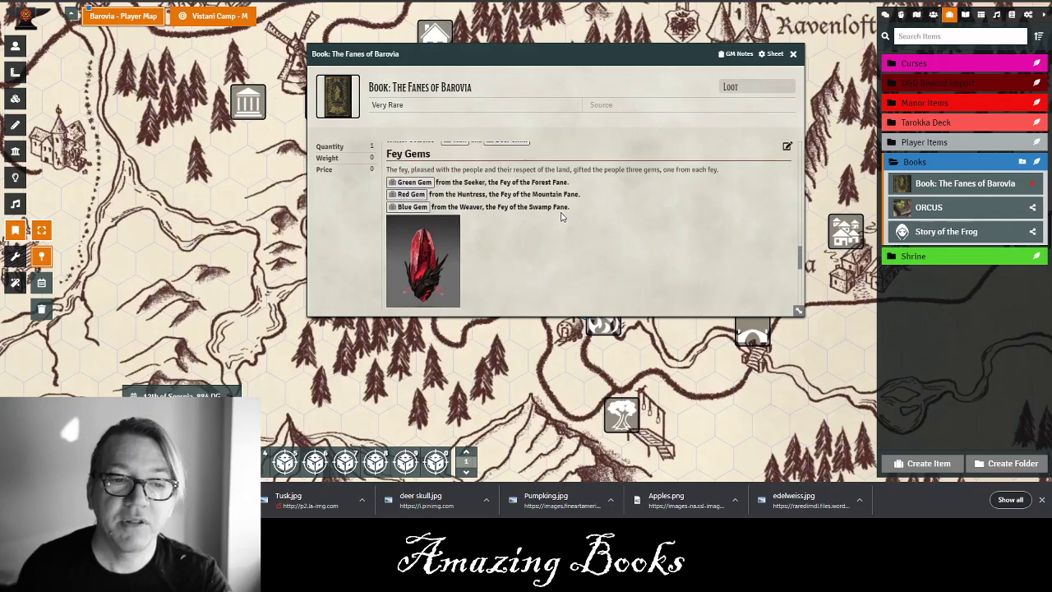
scroll(625, 208, "down", 4)
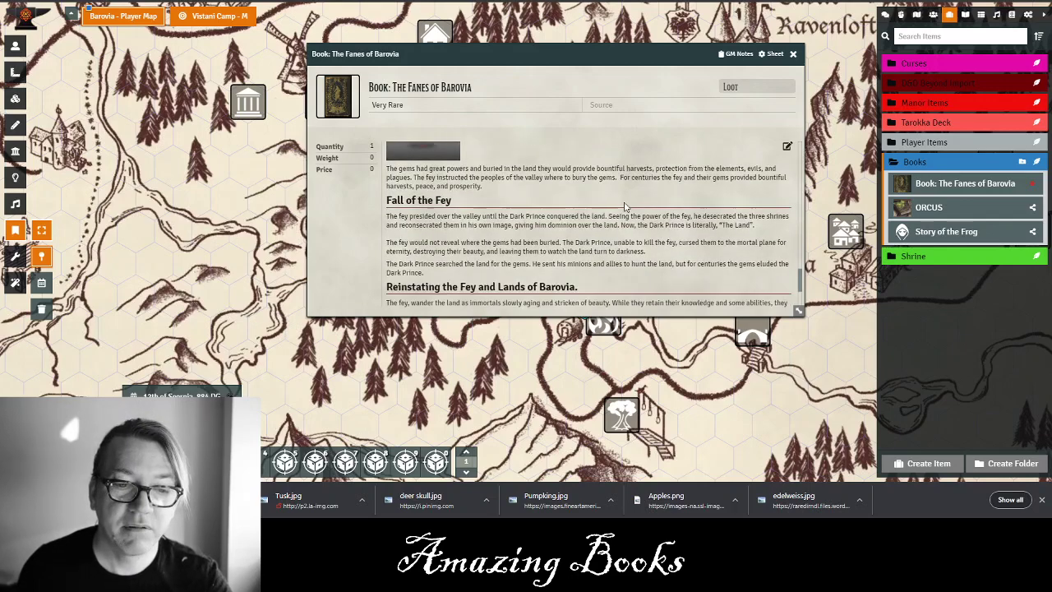
scroll(628, 208, "down", 1)
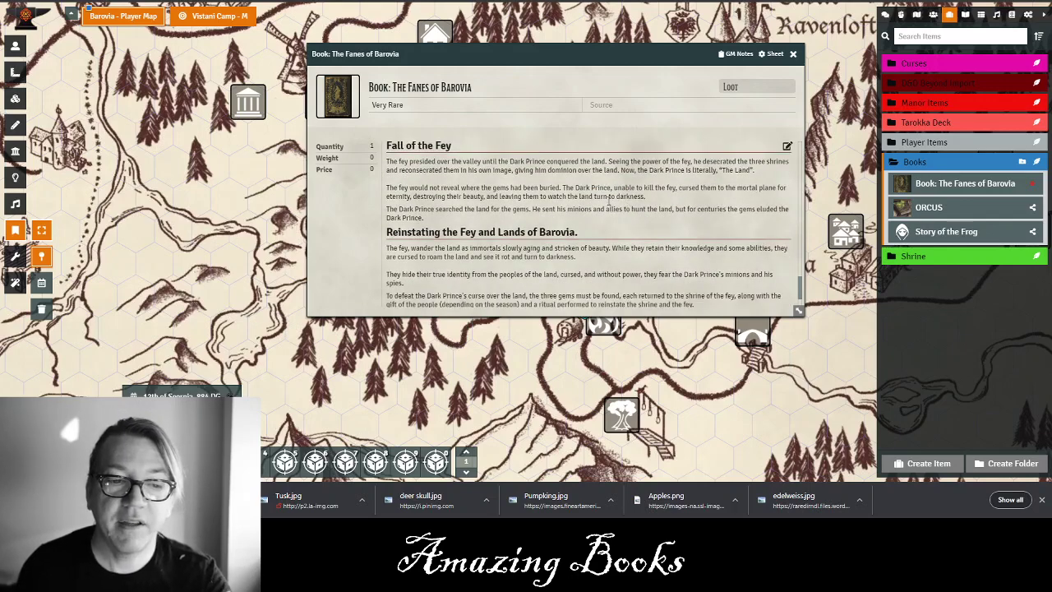
scroll(605, 206, "down", 2)
scroll(613, 204, "up", 6)
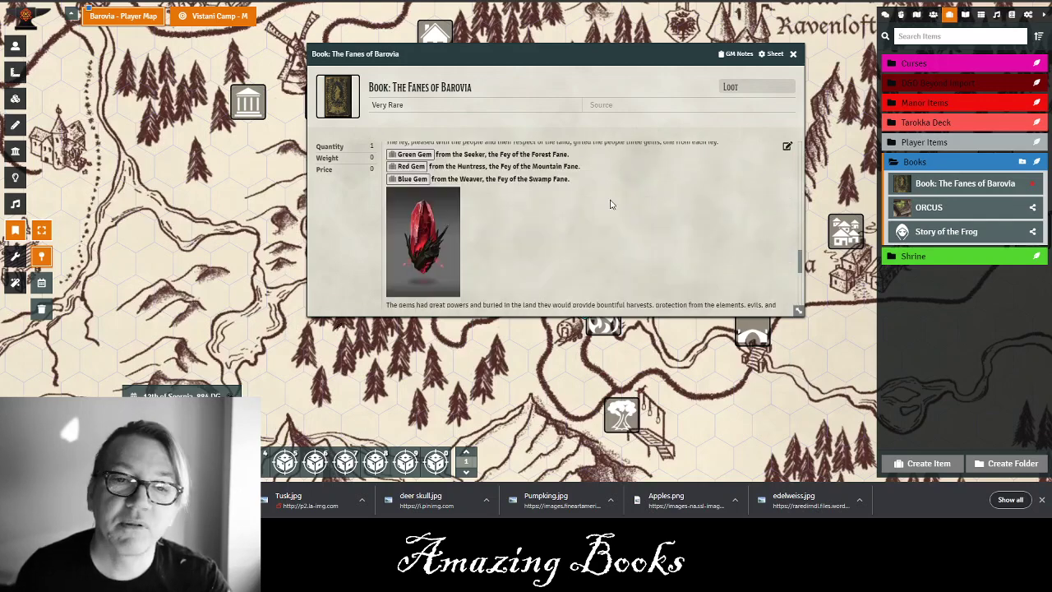
scroll(616, 202, "up", 5)
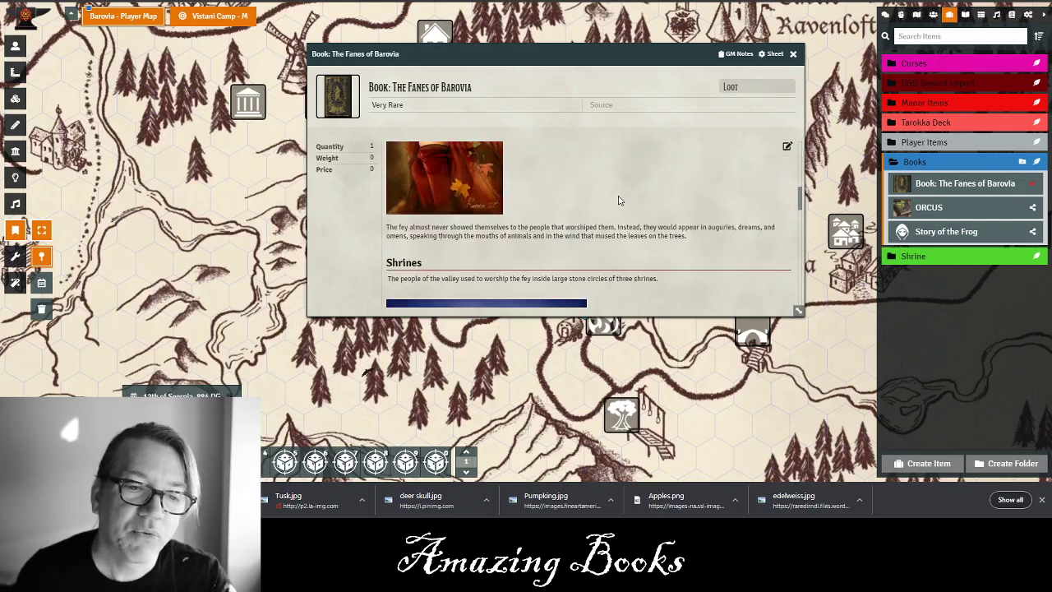
scroll(621, 196, "up", 1)
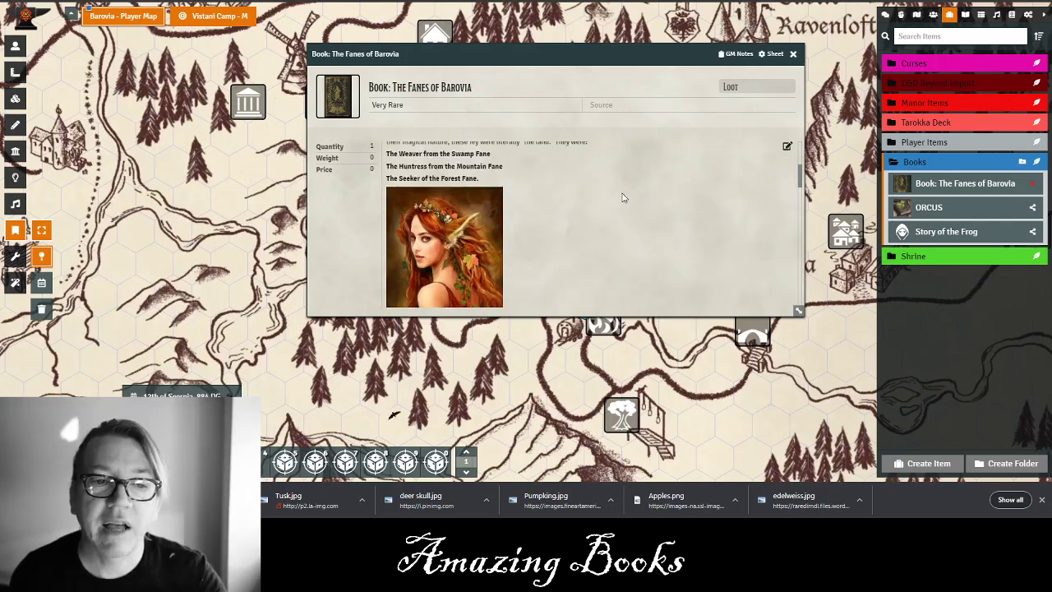
scroll(623, 197, "up", 2)
scroll(623, 197, "up", 1)
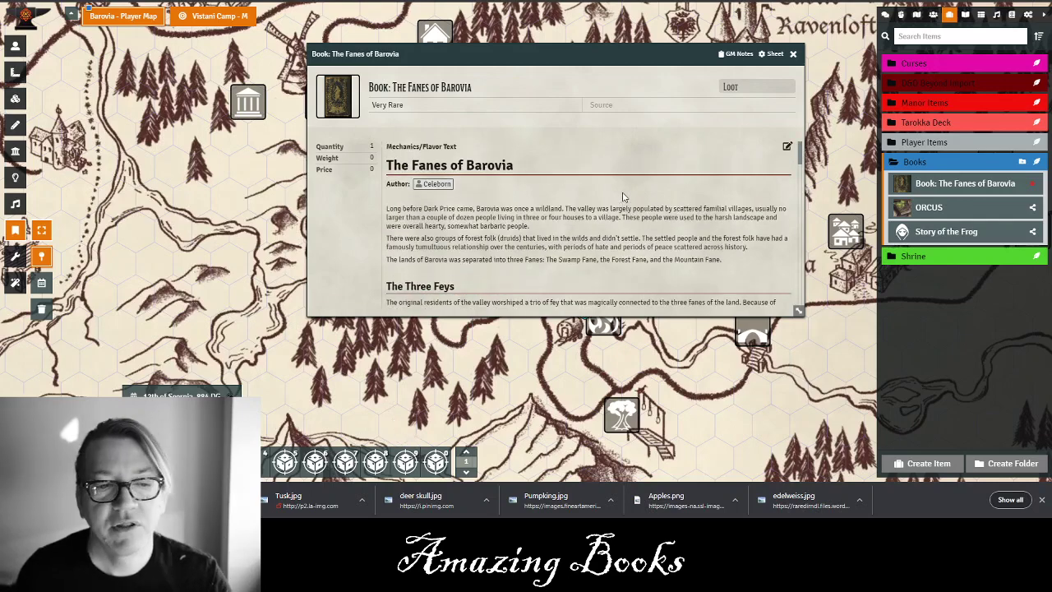
left_click(436, 185)
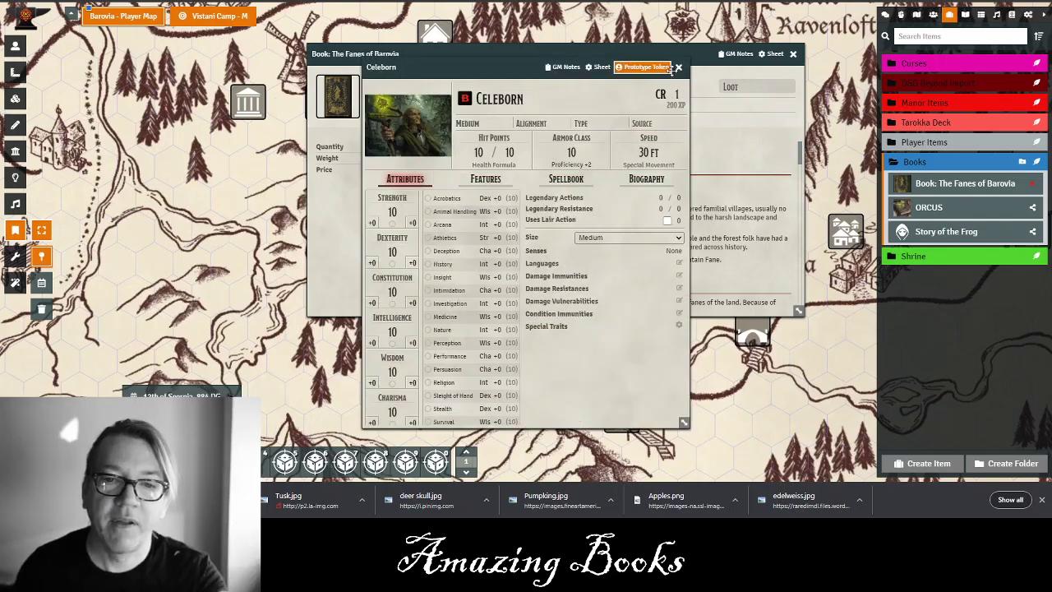
left_click(678, 67)
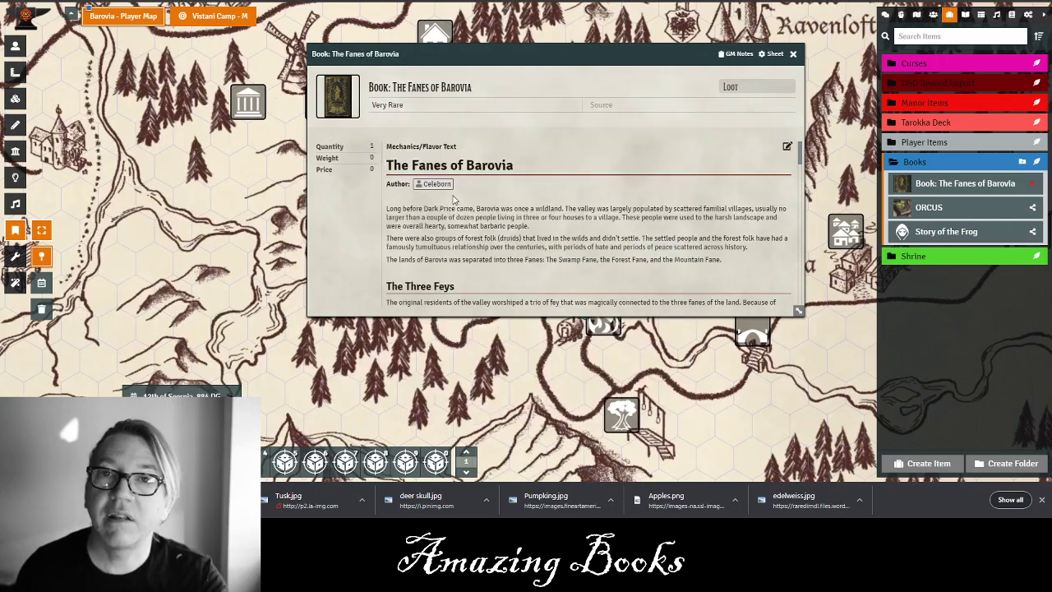
scroll(563, 193, "down", 3)
scroll(564, 193, "down", 10)
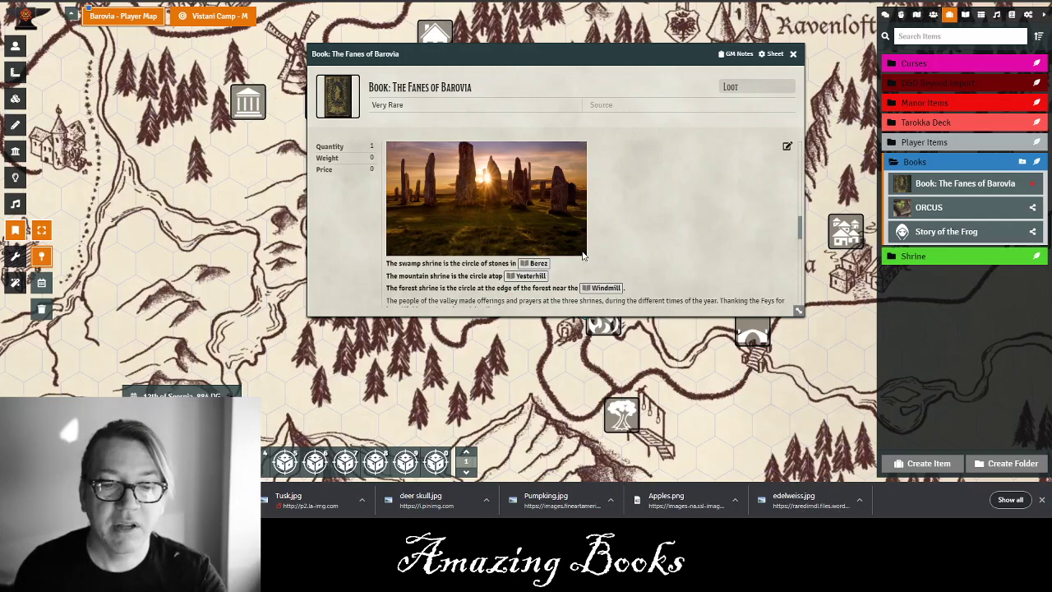
Follow the book's Windmill link, then show the Journal sidebar with the Map folder expanded
left_click(606, 292)
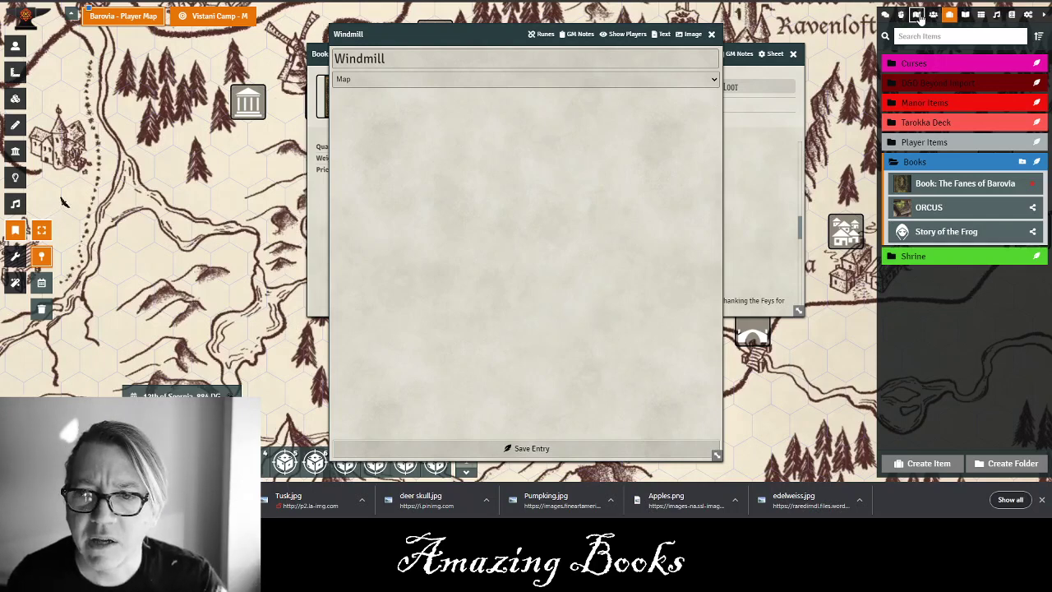
left_click(965, 15)
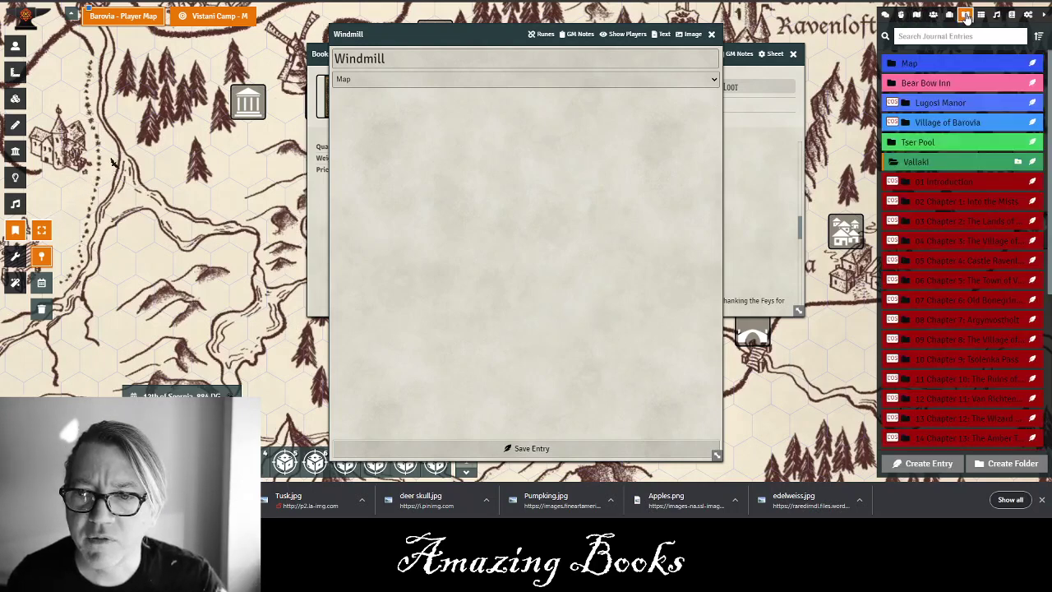
left_click(960, 66)
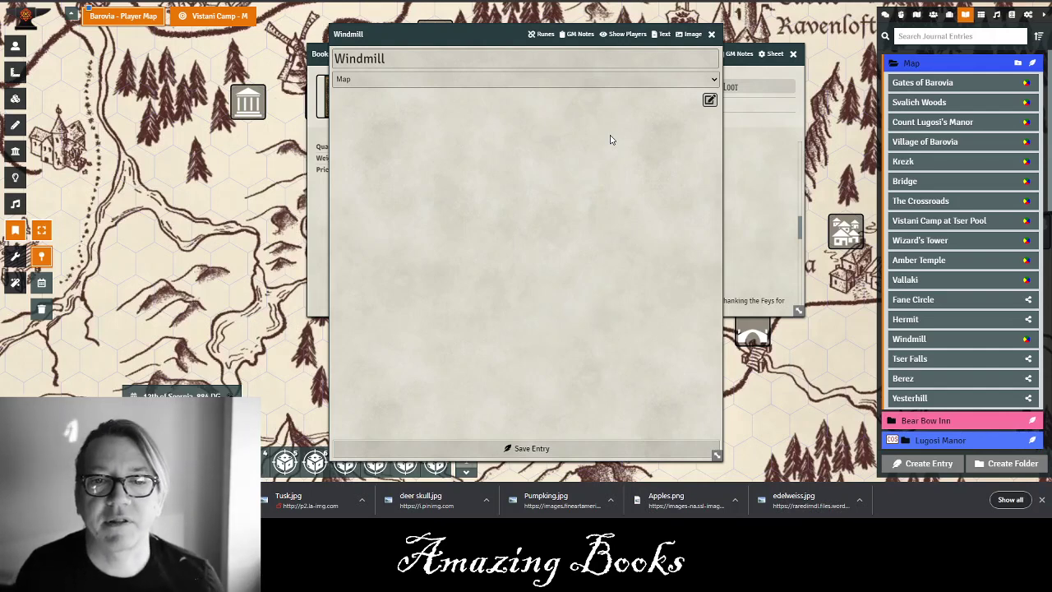
Close the Windmill journal entry, reopen it from the book, and close it again
left_click(711, 33)
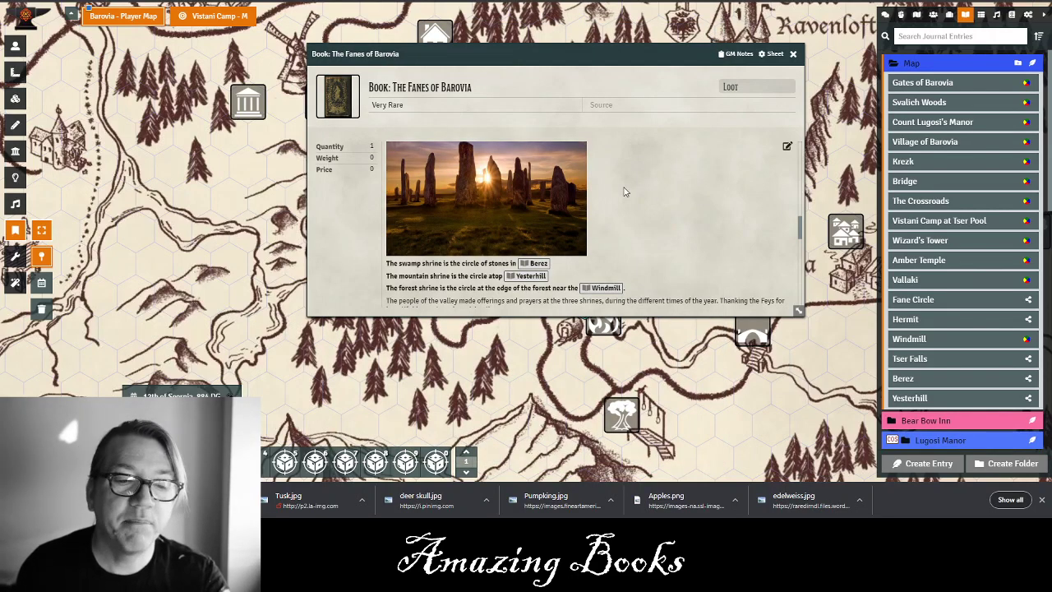
left_click(605, 288)
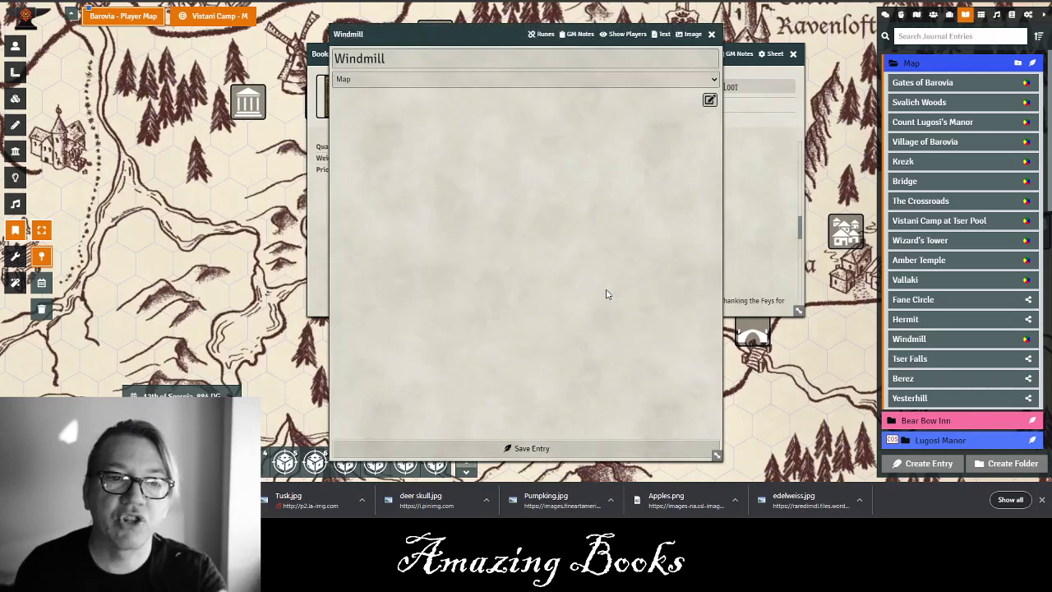
left_click(711, 34)
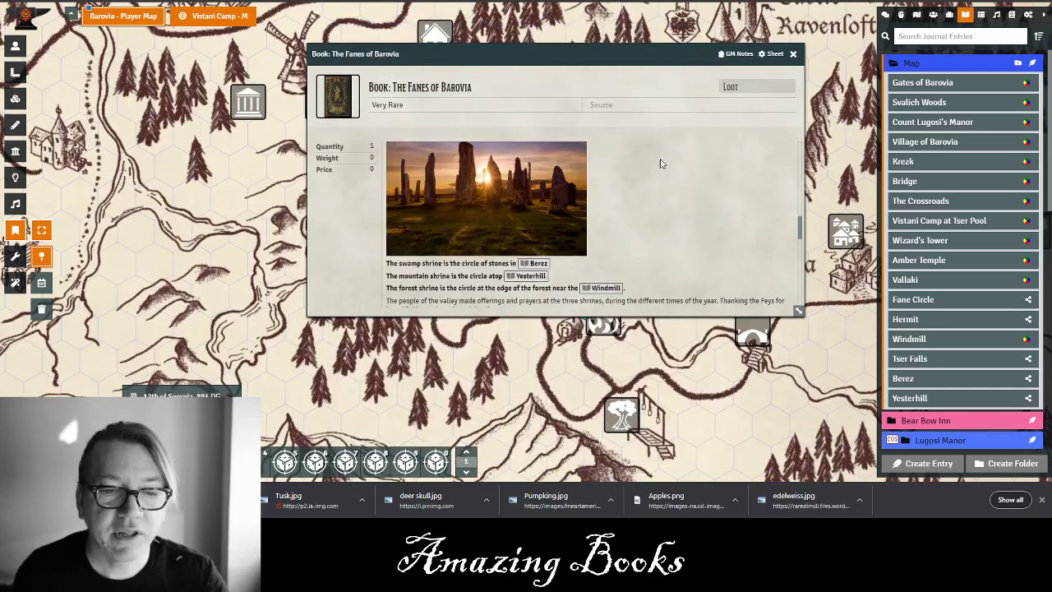
Open the linked Tser Flowers item from the offerings list and move its sheet up and right
scroll(659, 171, "down", 1)
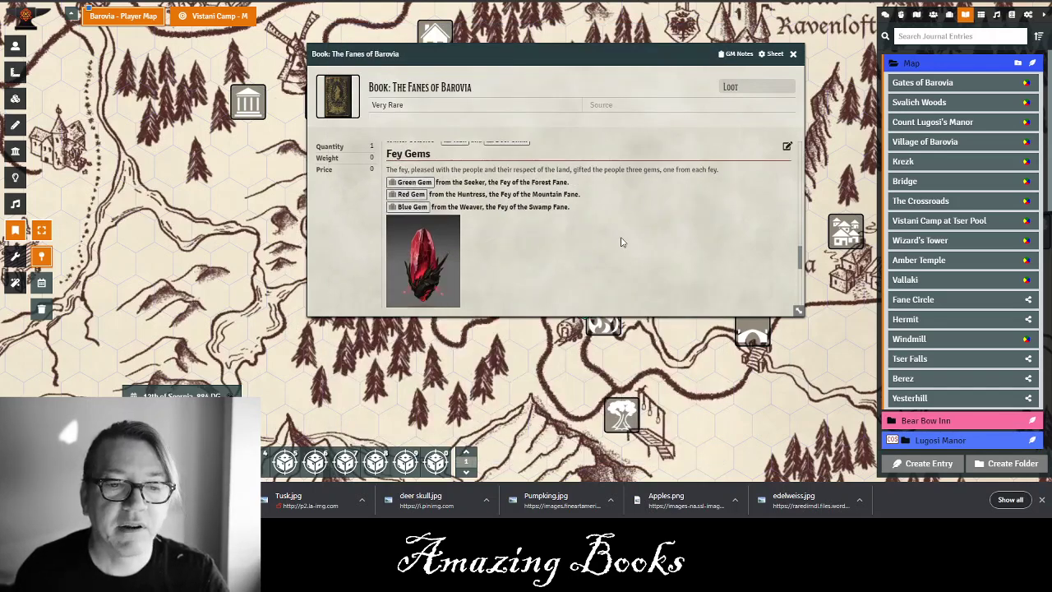
scroll(621, 243, "up", 1)
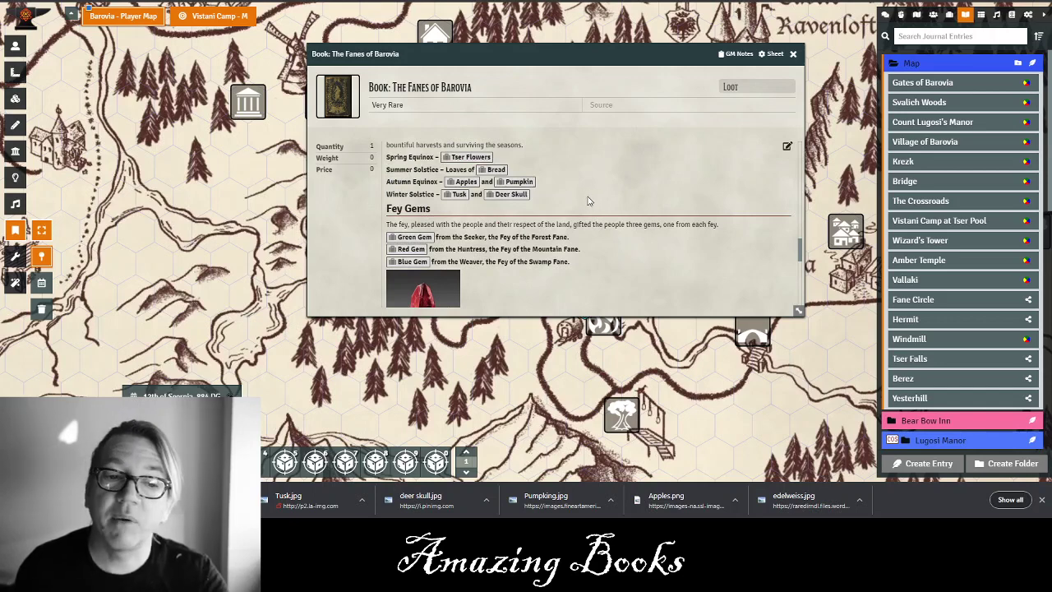
left_click(465, 158)
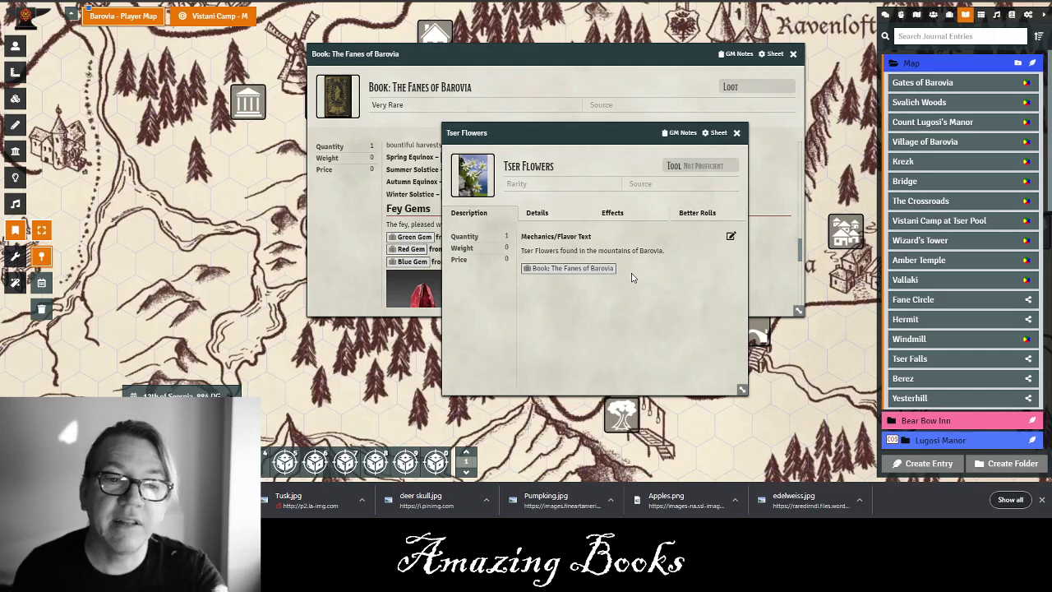
left_click_drag(597, 137, 651, 92)
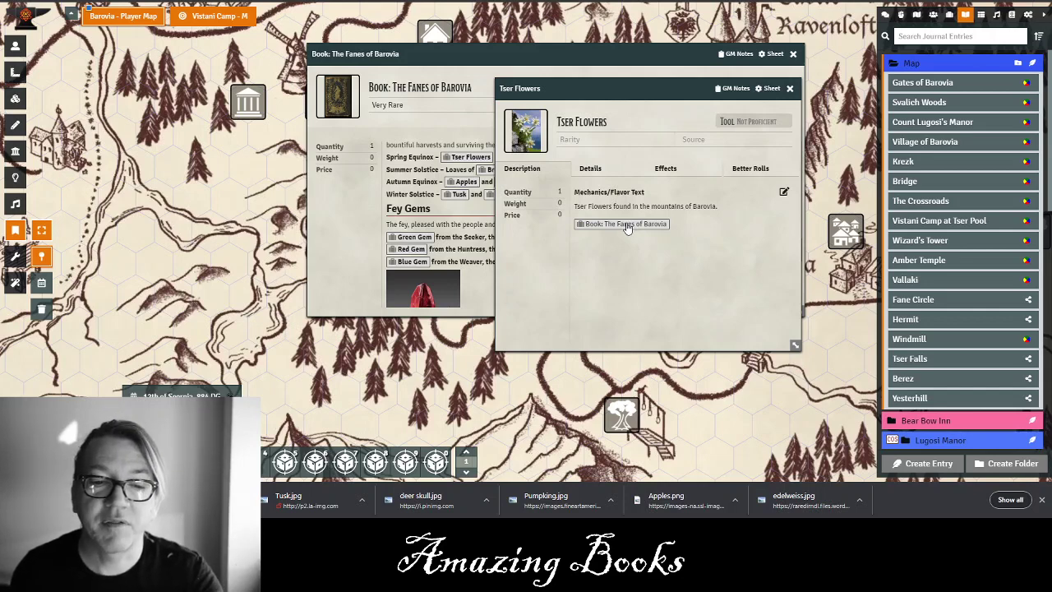
Close Tser Flowers and open the Windmill journal entry on the right, beside the Fanes book
left_click(627, 224)
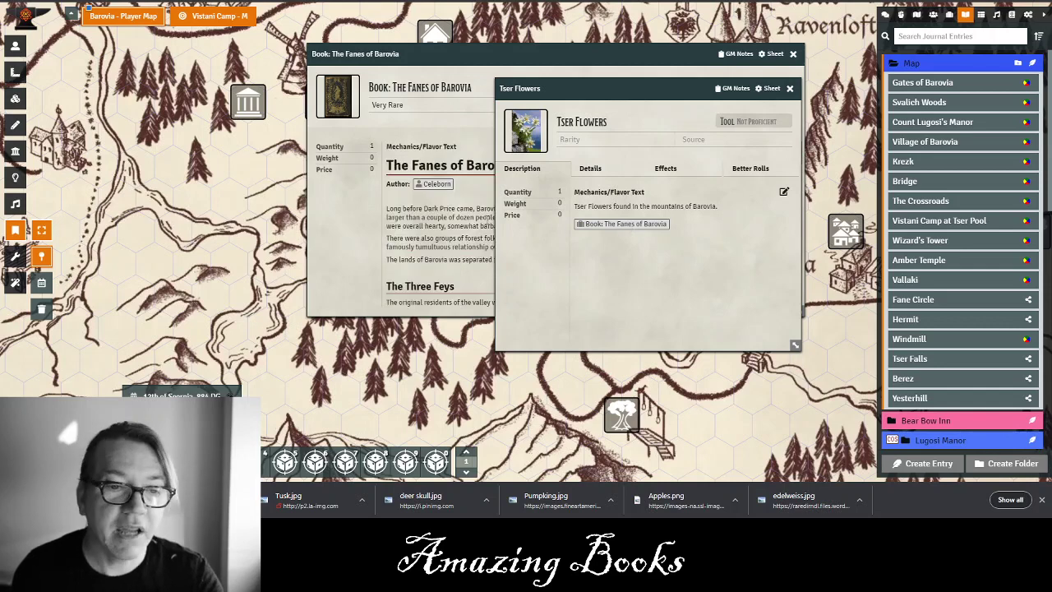
left_click(789, 88)
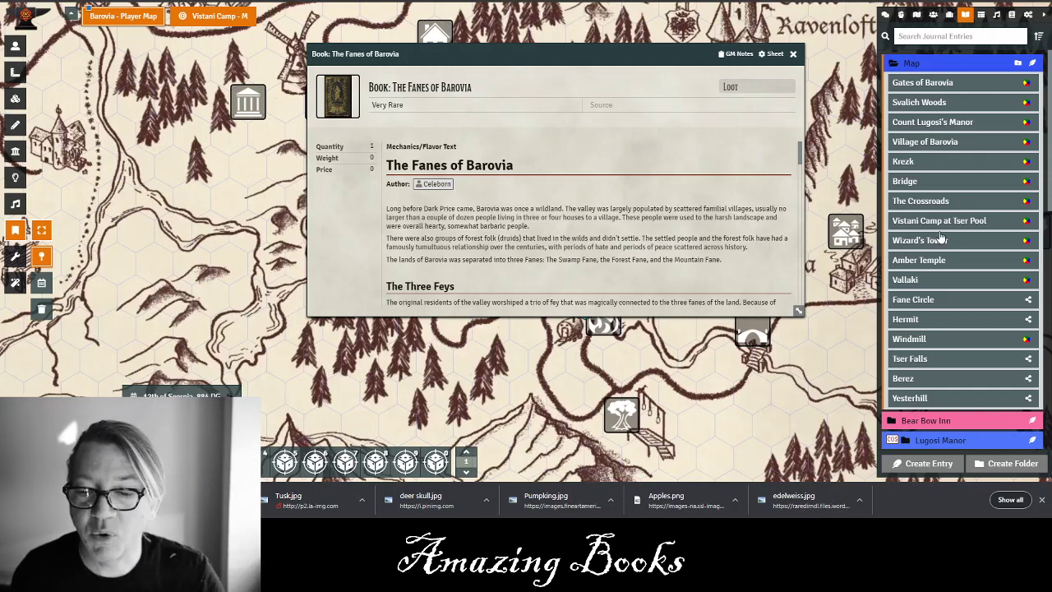
left_click(945, 341)
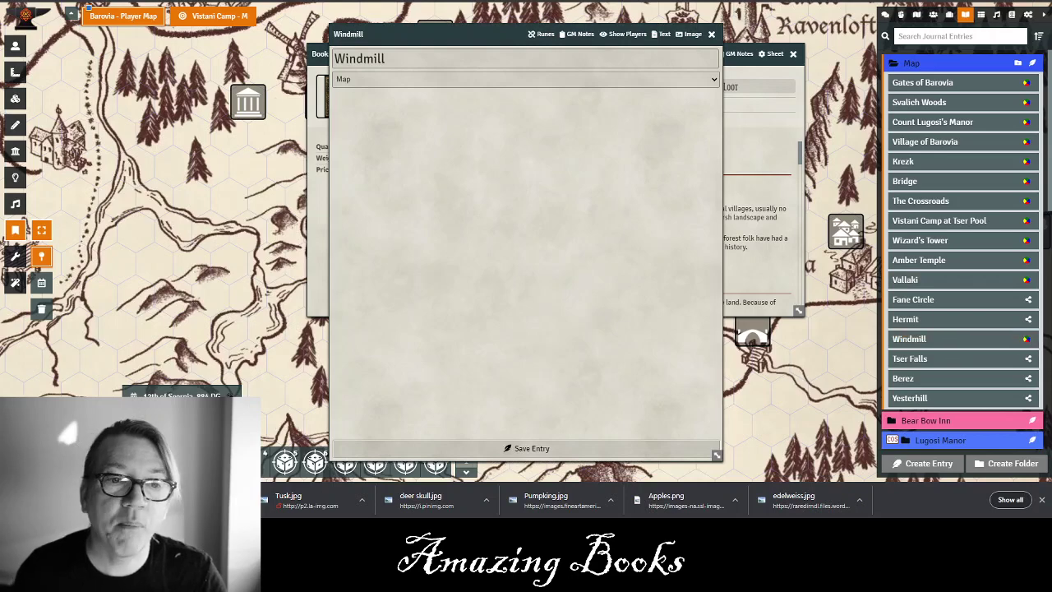
left_click_drag(518, 36, 740, 39)
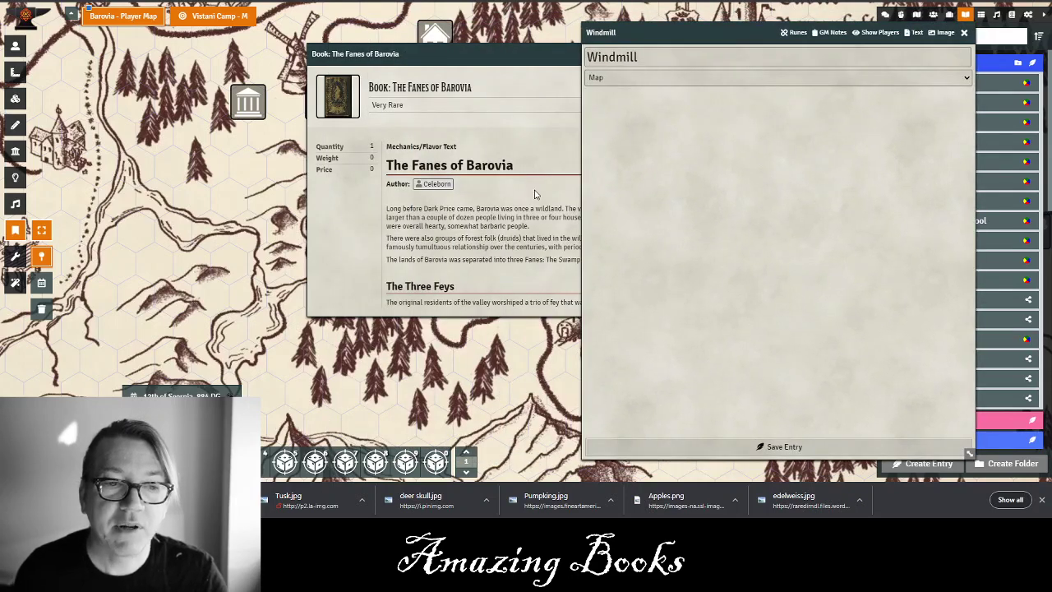
left_click(534, 228)
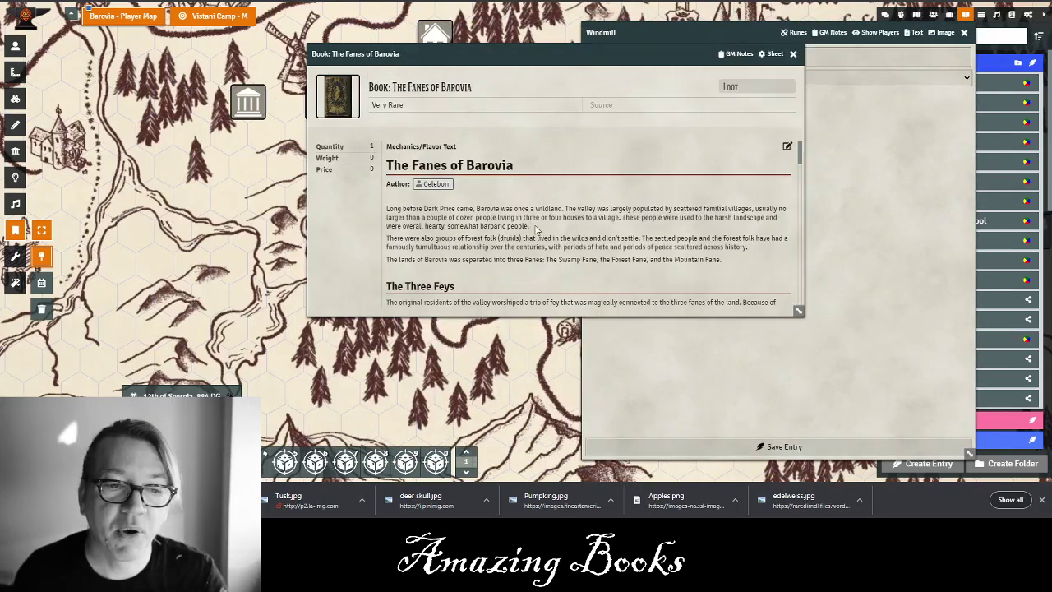
scroll(534, 229, "down", 3)
scroll(528, 199, "up", 3)
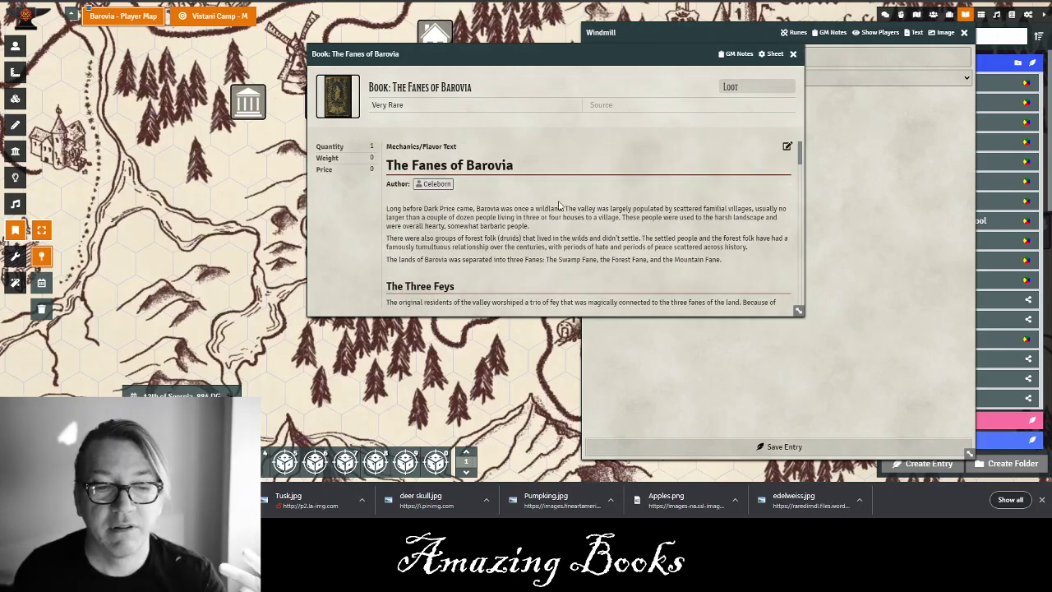
scroll(559, 206, "down", 3)
scroll(558, 205, "down", 10)
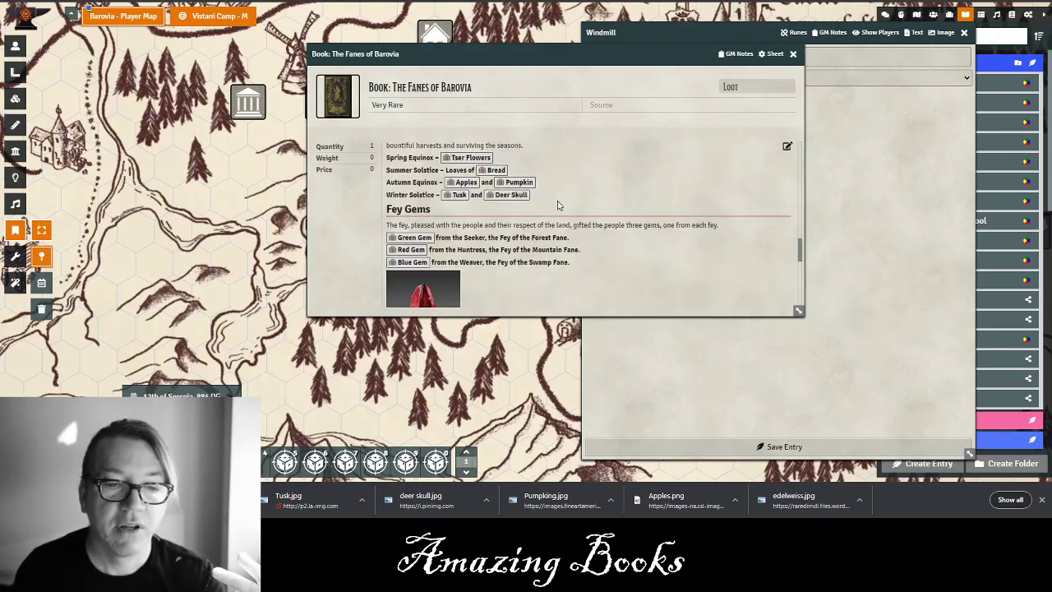
scroll(532, 181, "up", 5)
scroll(571, 221, "down", 5)
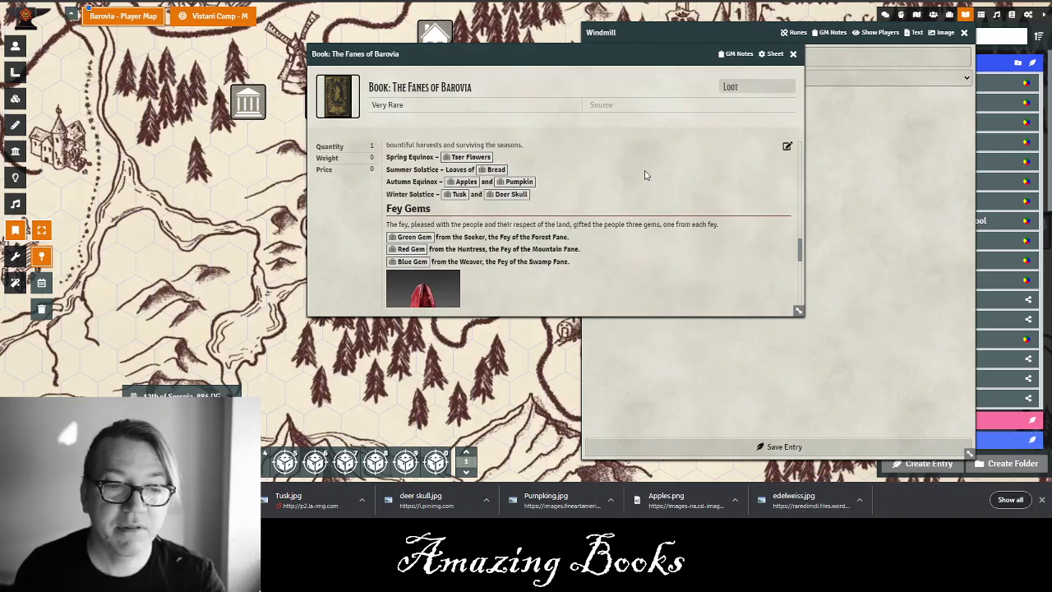
scroll(633, 171, "down", 3)
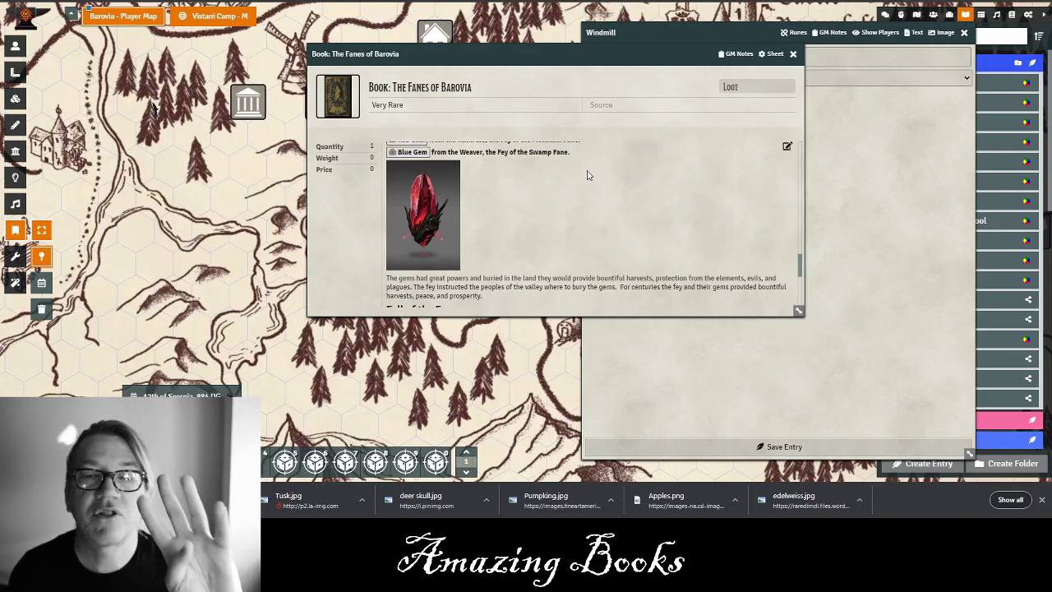
scroll(520, 164, "up", 2)
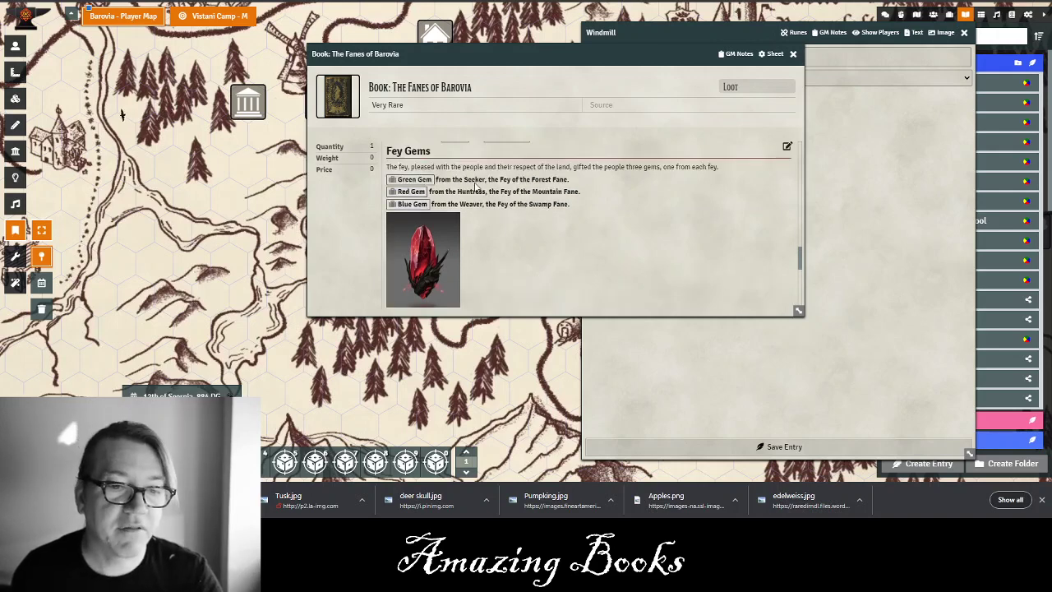
left_click(415, 195)
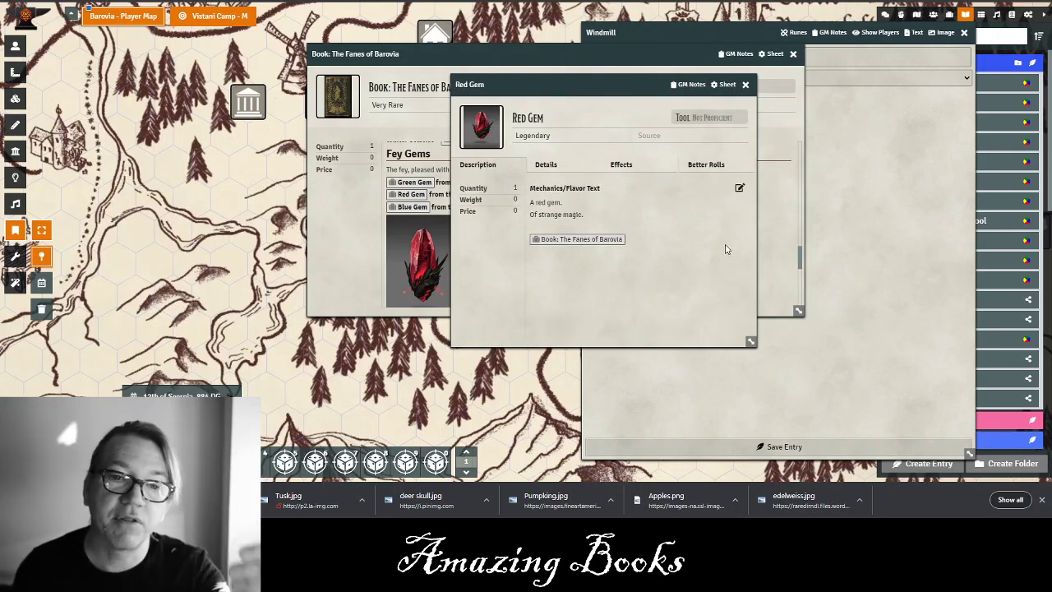
left_click(744, 88)
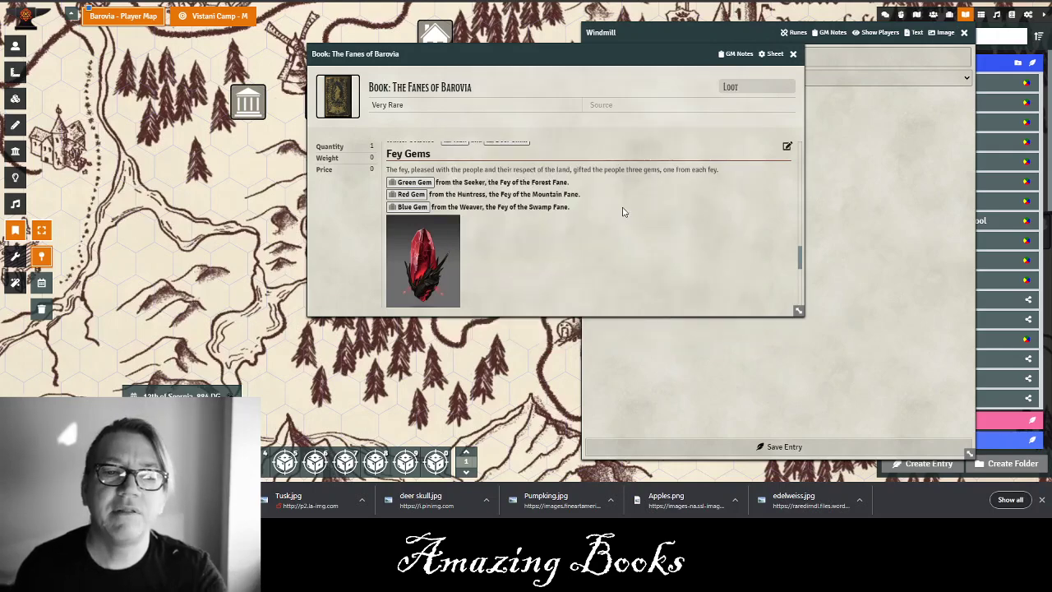